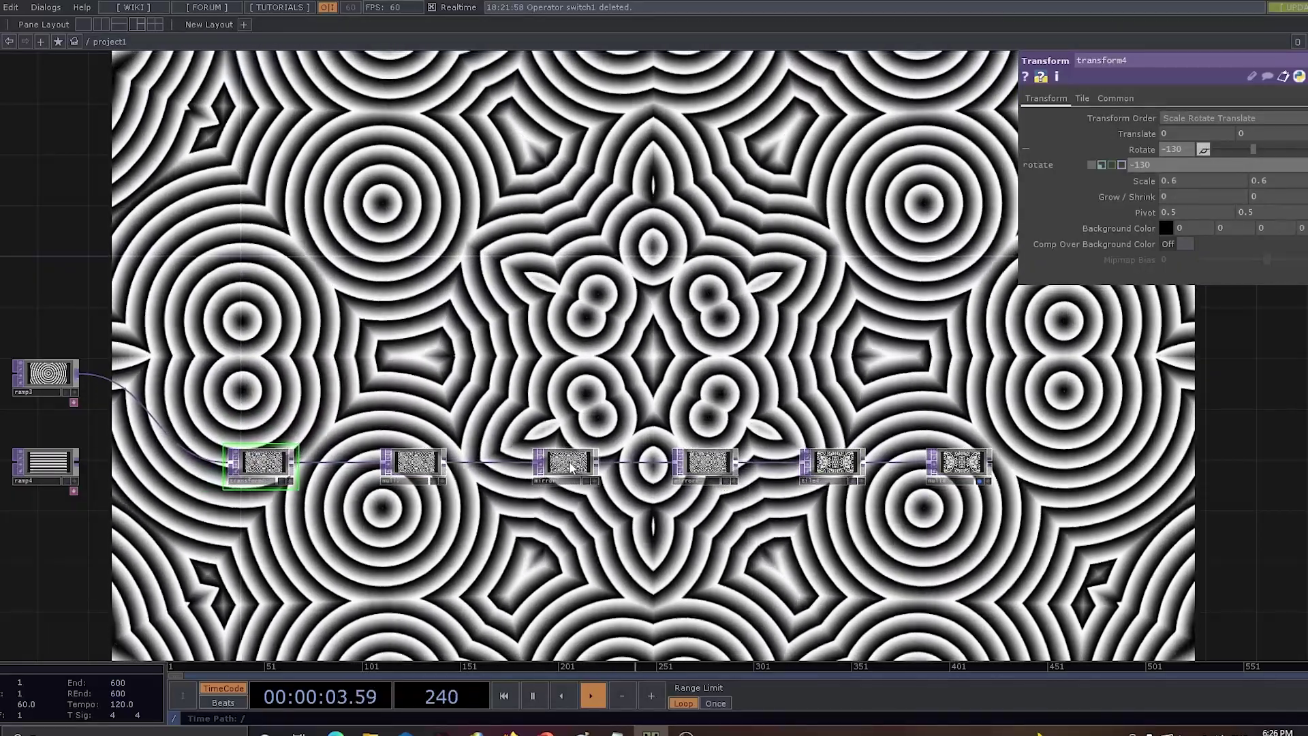
# Turn mirror8's Flip X off and try Rotate values from about 138 down to 35.
pyautogui.moveTo(1234, 132); pyautogui.dragTo(1258, 134)
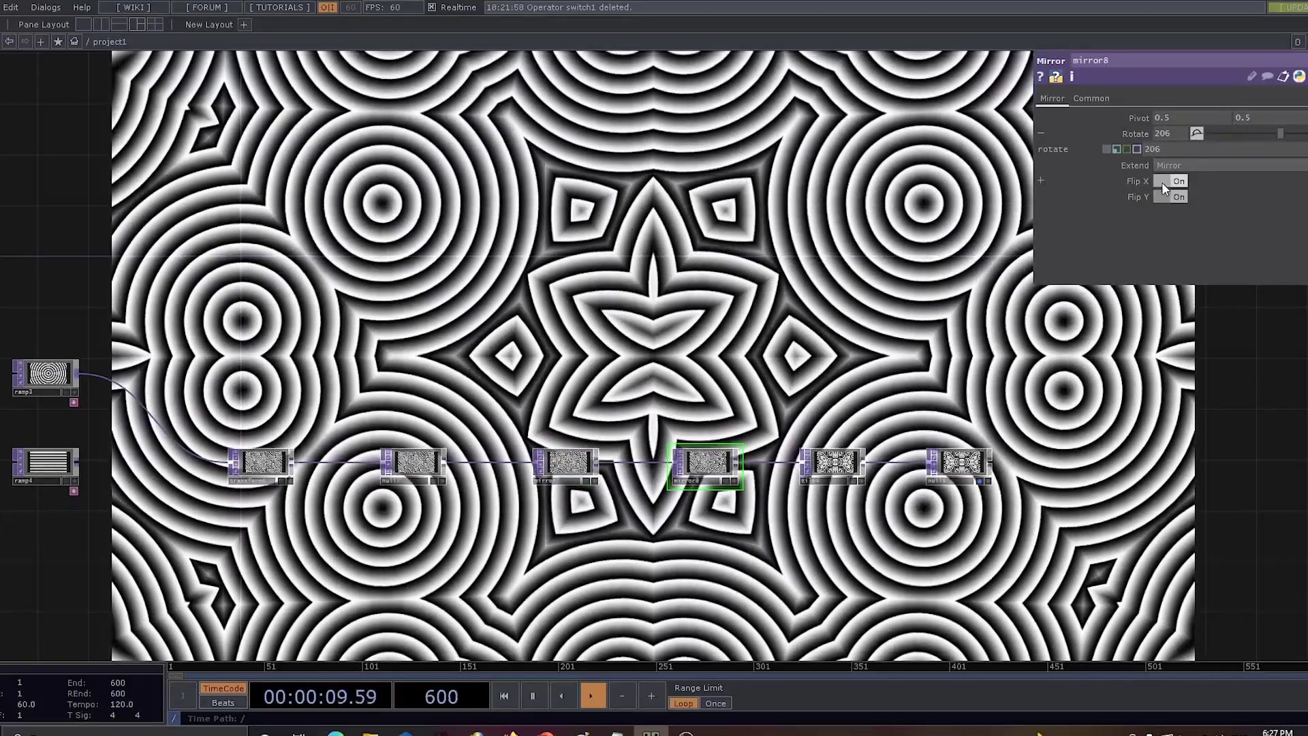
pyautogui.click(1163, 182)
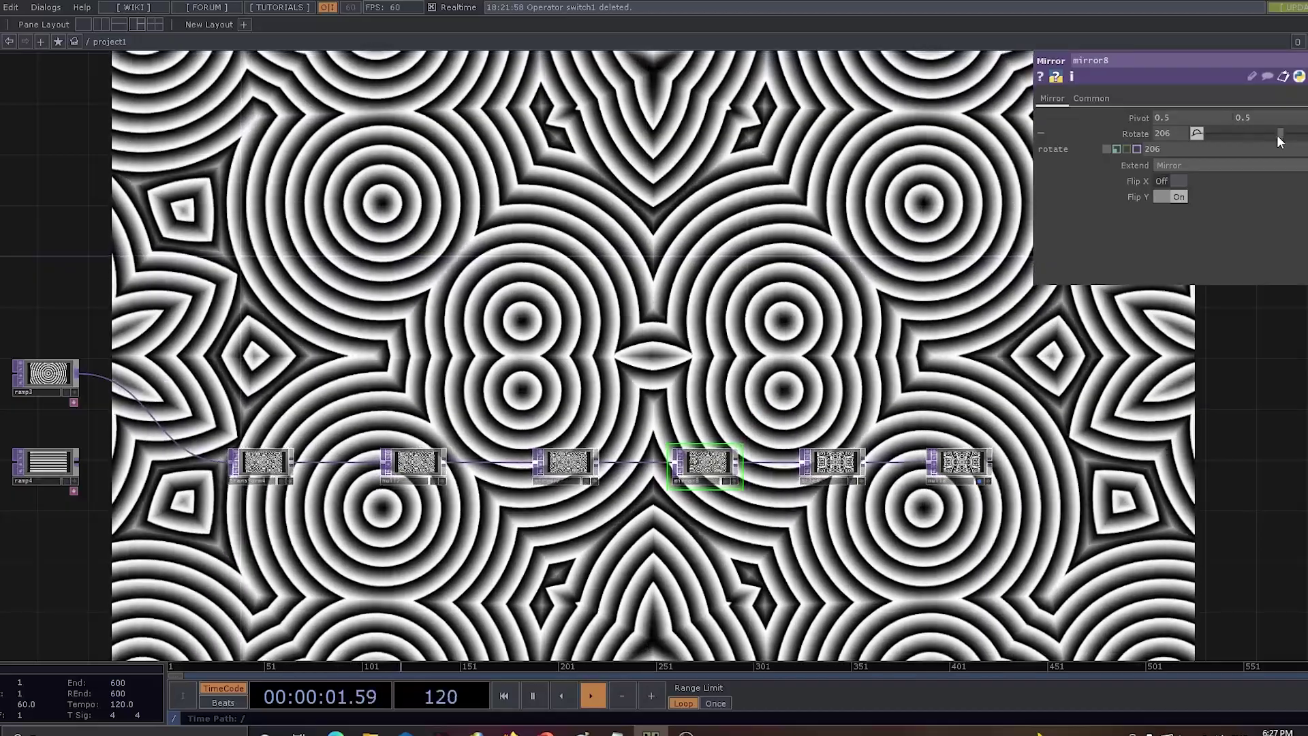
pyautogui.moveTo(1259, 133); pyautogui.dragTo(1253, 132)
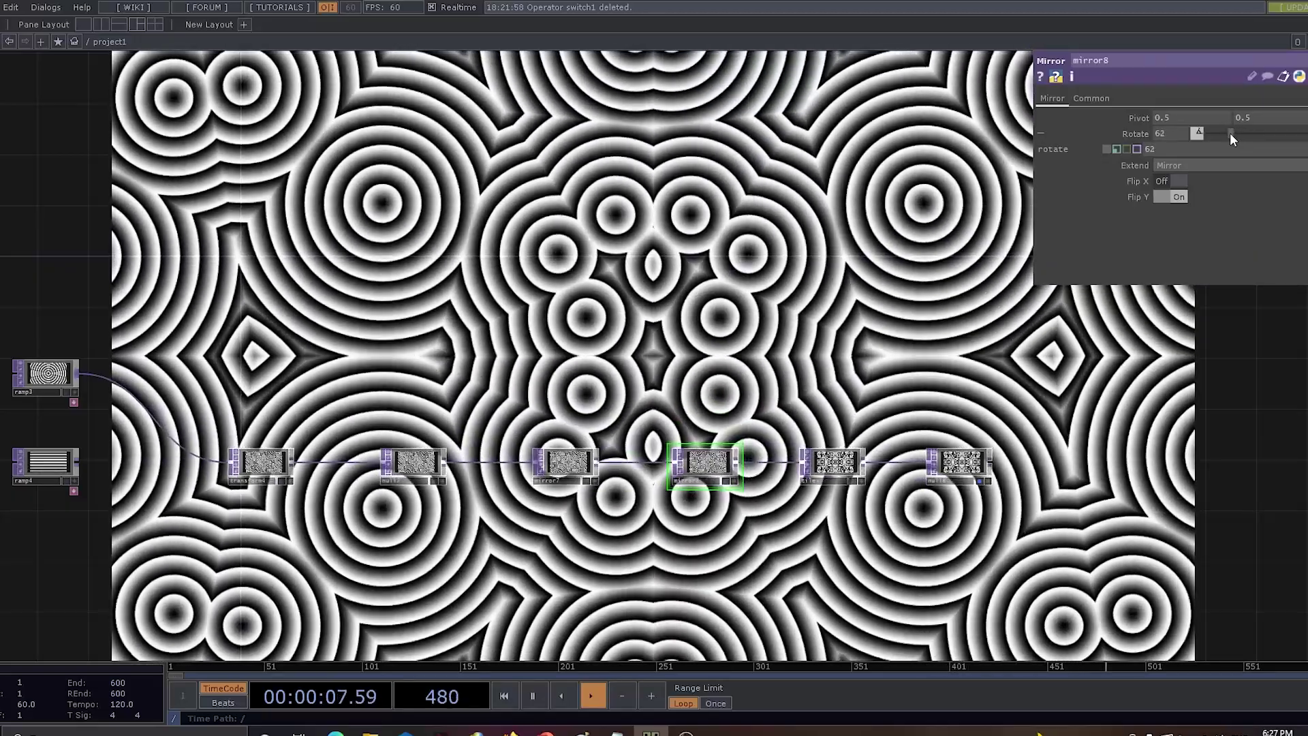
pyautogui.moveTo(1225, 133); pyautogui.dragTo(1258, 137)
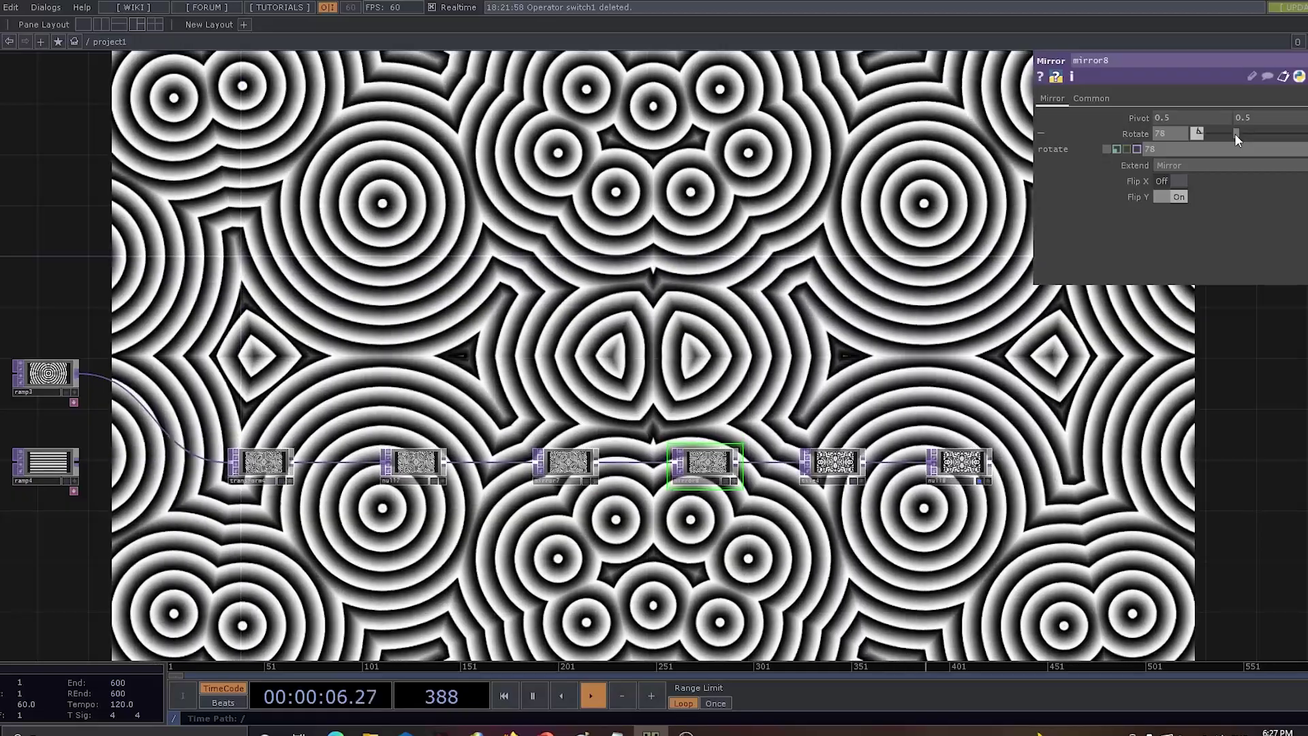
pyautogui.moveTo(1235, 135)
pyautogui.mouseDown()
pyautogui.moveTo(1222, 132)
pyautogui.moveTo(1292, 139)
pyautogui.moveTo(1257, 136)
pyautogui.mouseUp()
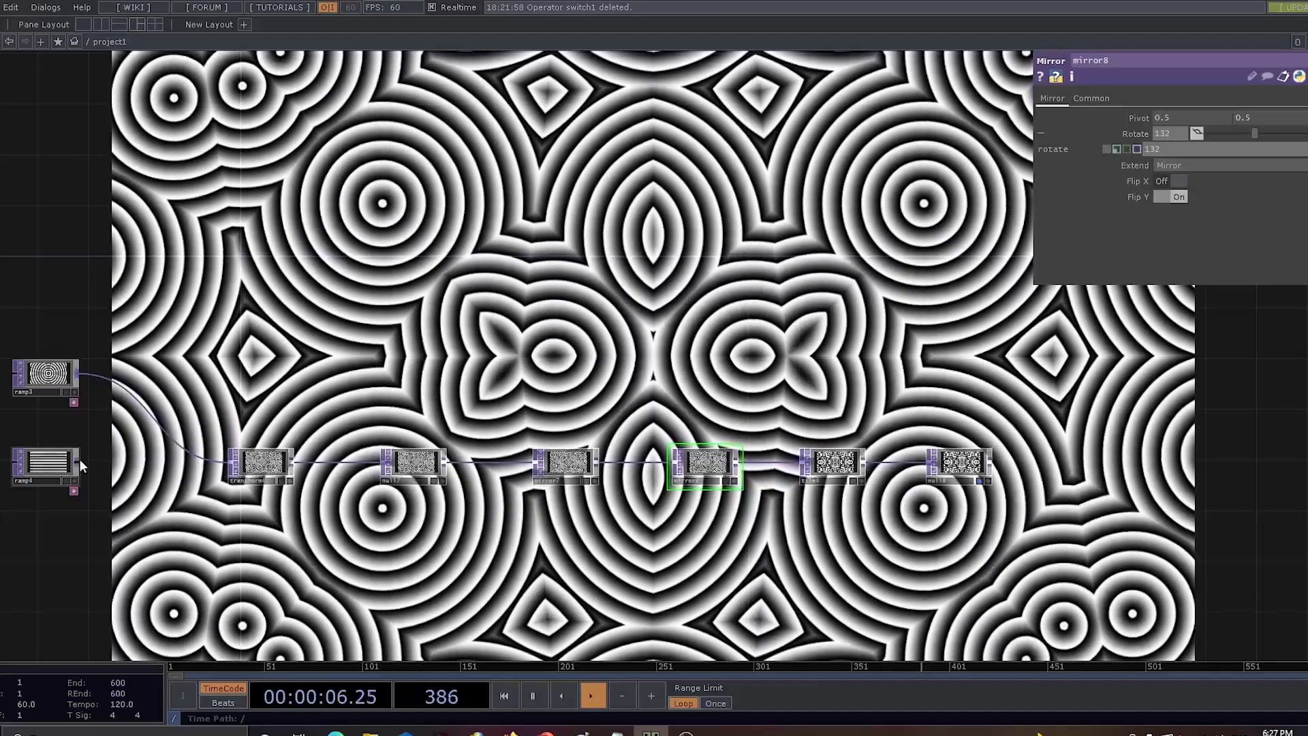
# Feed ramp4 into the transform, set mirror8's Rotate to about 84, and start an empty network.
pyautogui.moveTo(76, 466); pyautogui.dragTo(232, 463)
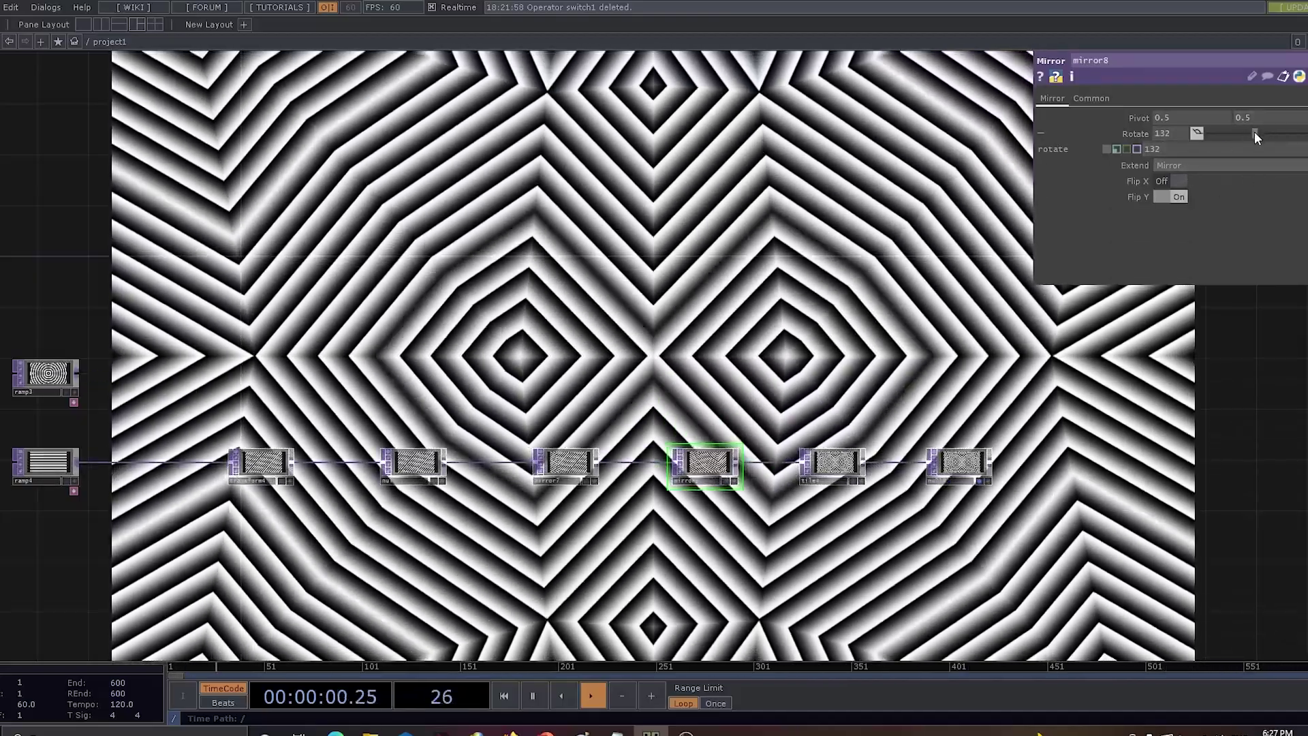
pyautogui.moveTo(1254, 133); pyautogui.dragTo(1285, 145)
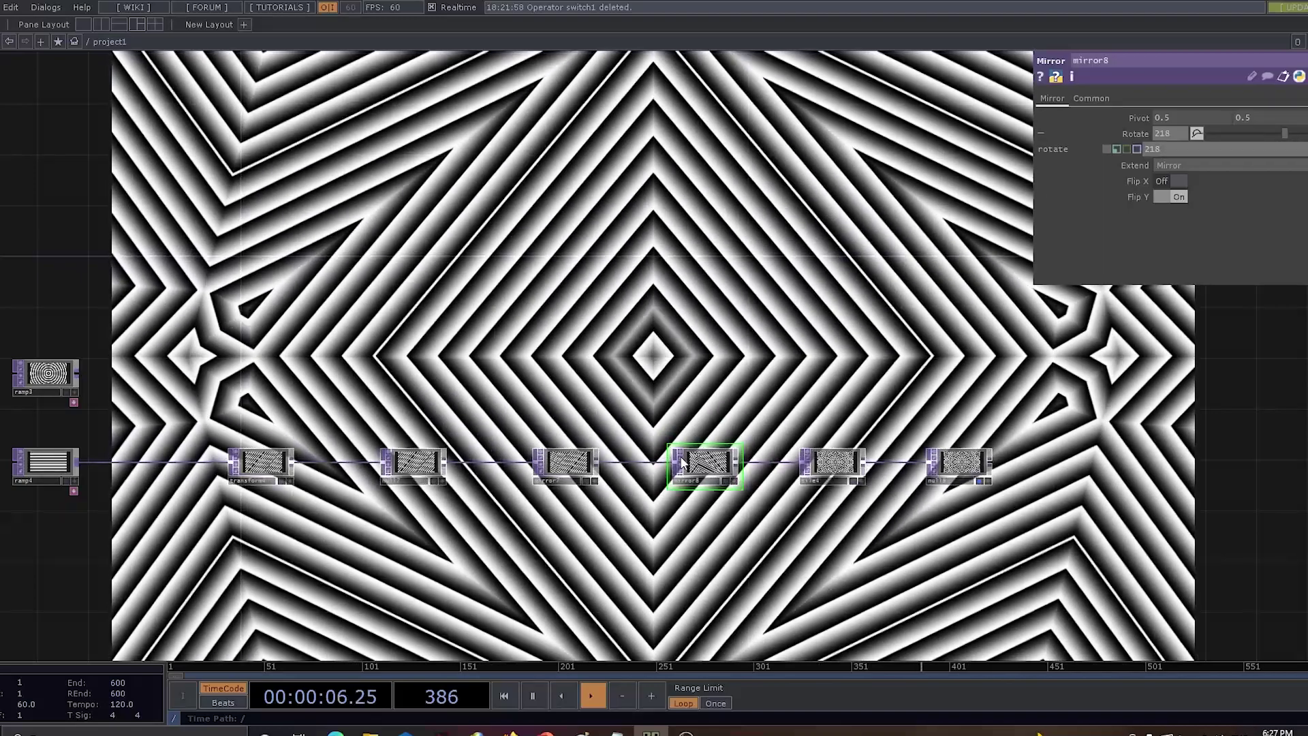
pyautogui.click(533, 695)
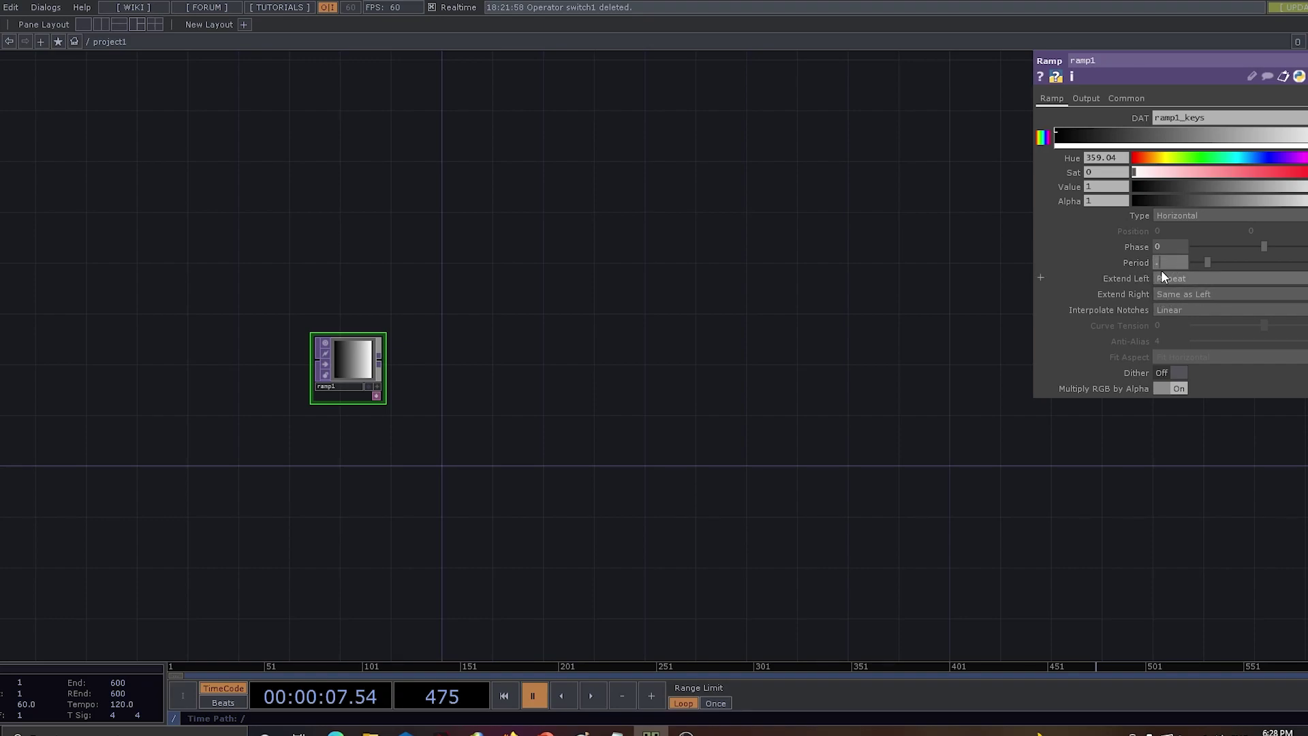
# Give ramp1 Period .13 and Phase expression absTime.seconds * .2 for scrolling vertical stripes.
pyautogui.scroll(4, 385, 426)
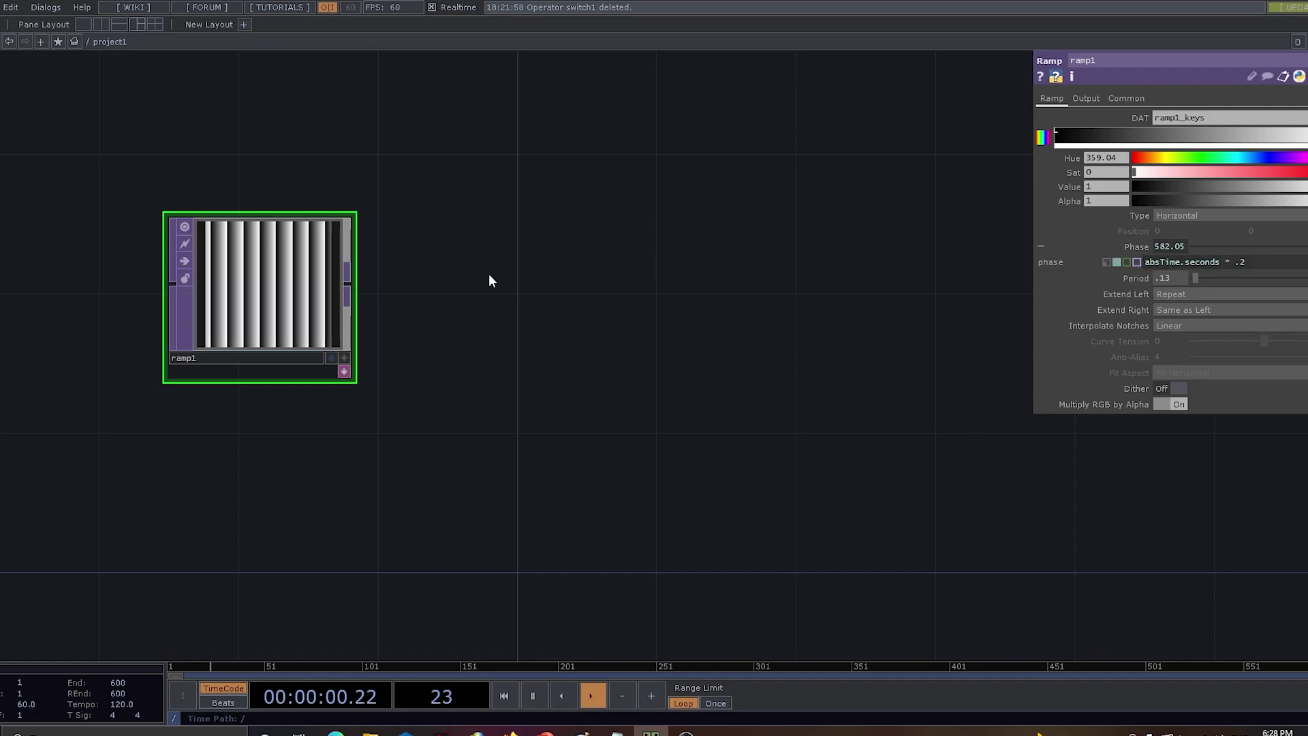
# Add transform1 wired after ramp1 and set its Tile Extend to Mirror.
pyautogui.rightClick(346, 273)
pyautogui.write('tr')
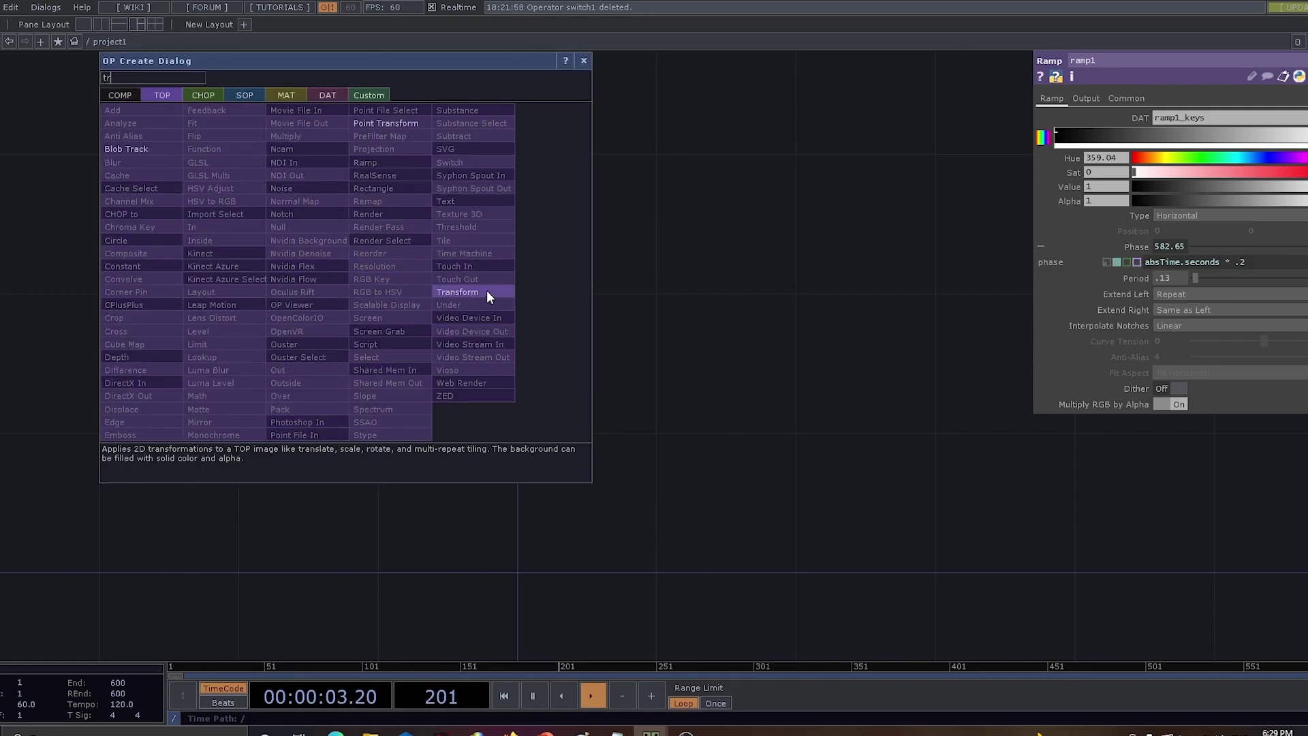
pyautogui.click(487, 292)
pyautogui.click(704, 292)
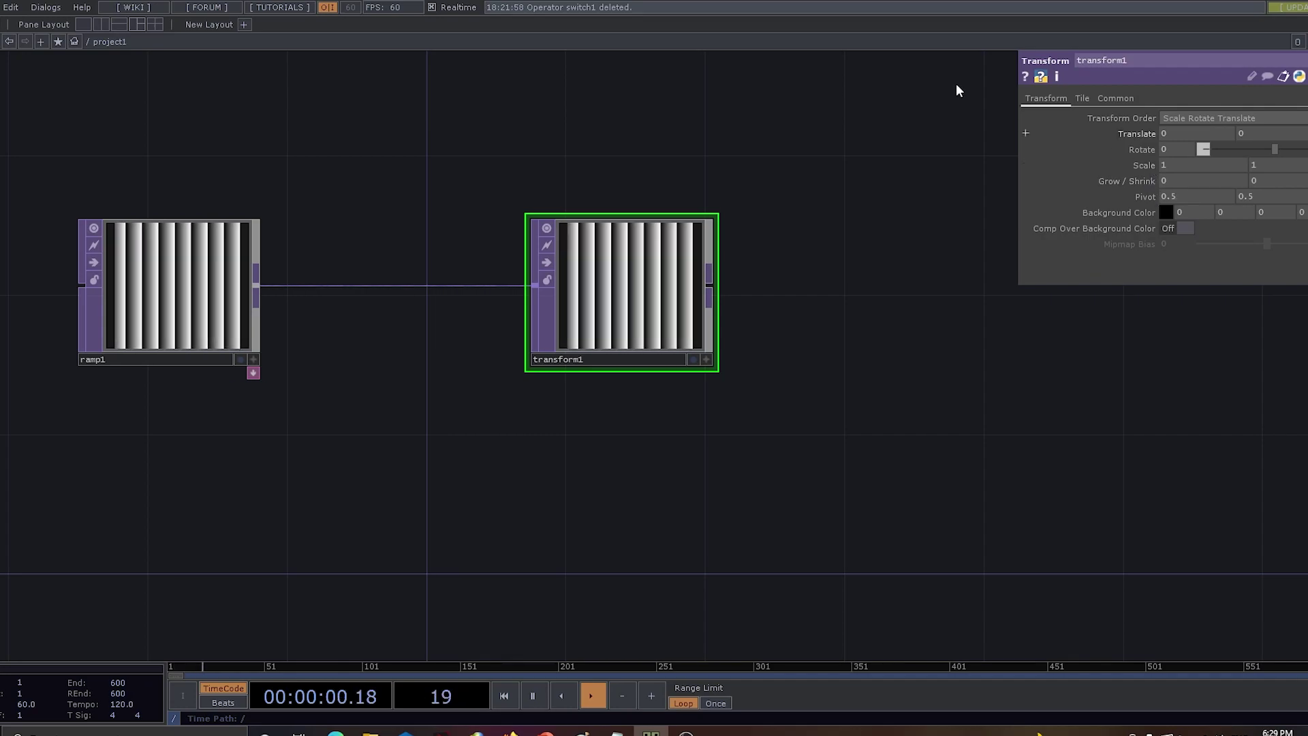
pyautogui.click(1082, 98)
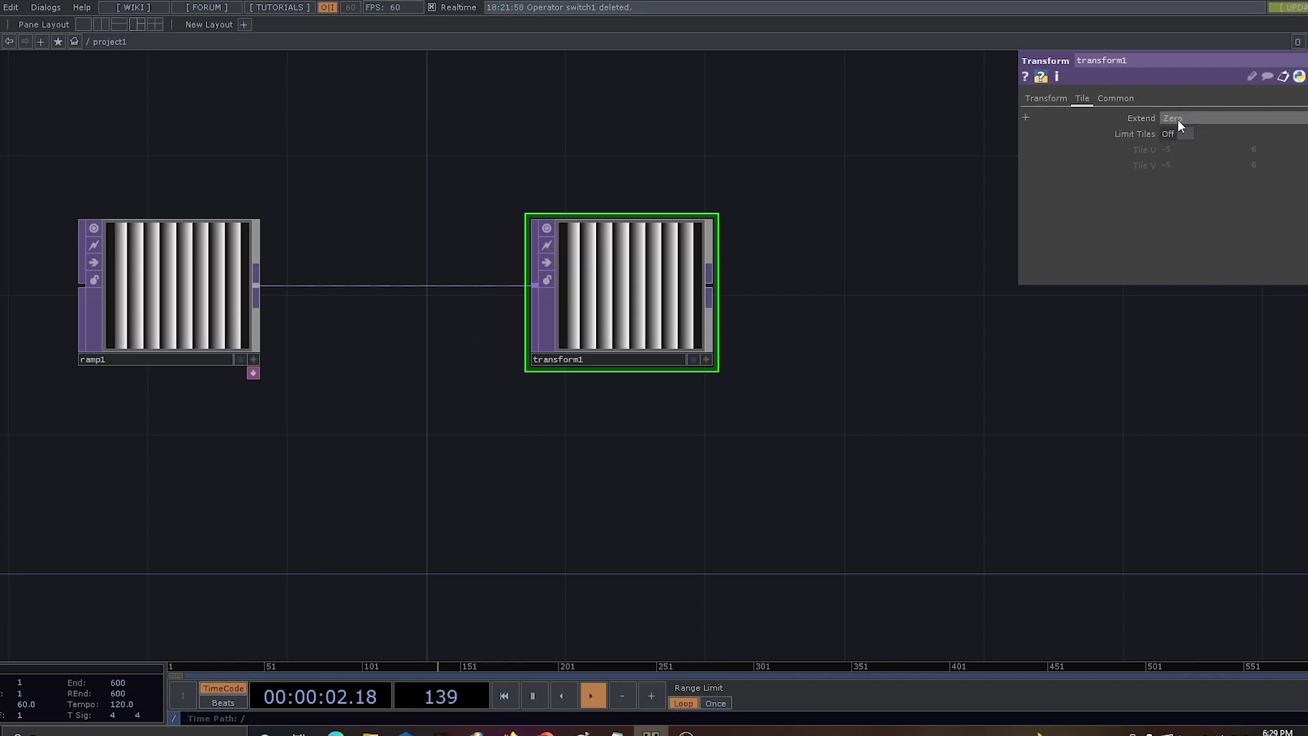
pyautogui.click(1196, 119)
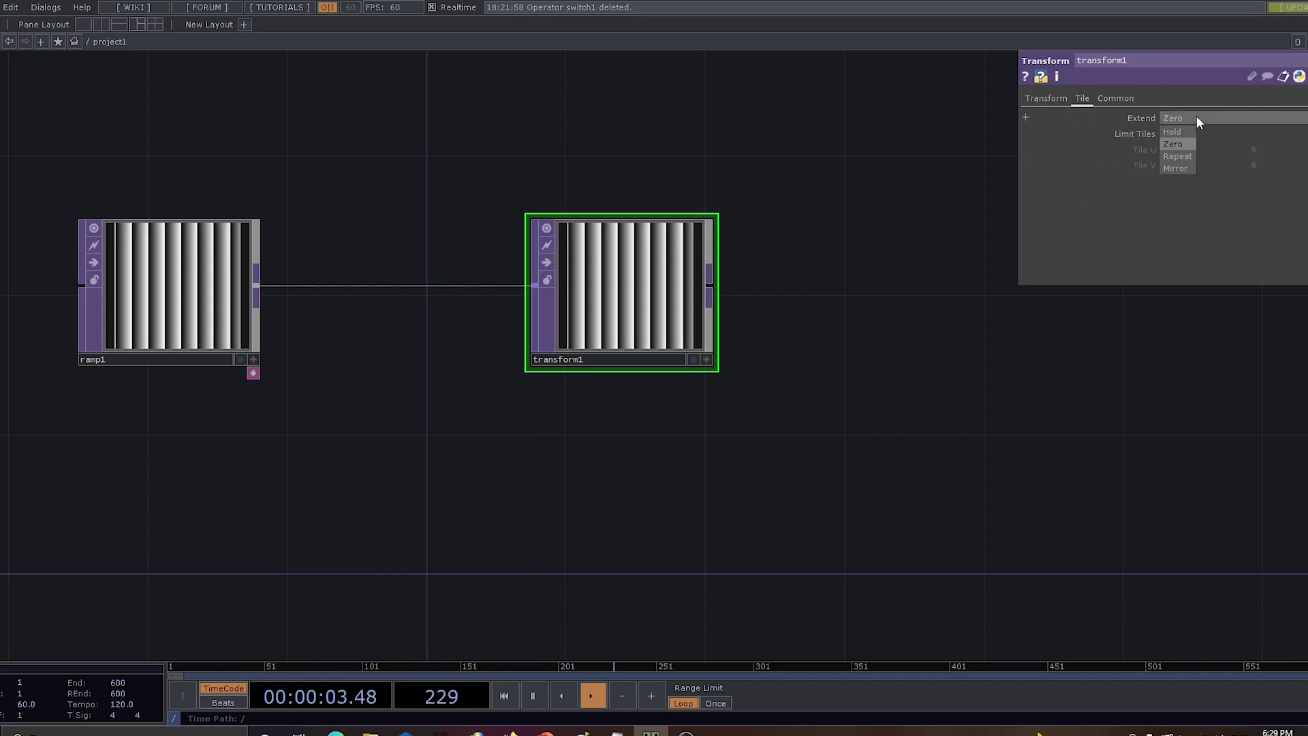
pyautogui.click(1183, 169)
pyautogui.scroll(3, 771, 438)
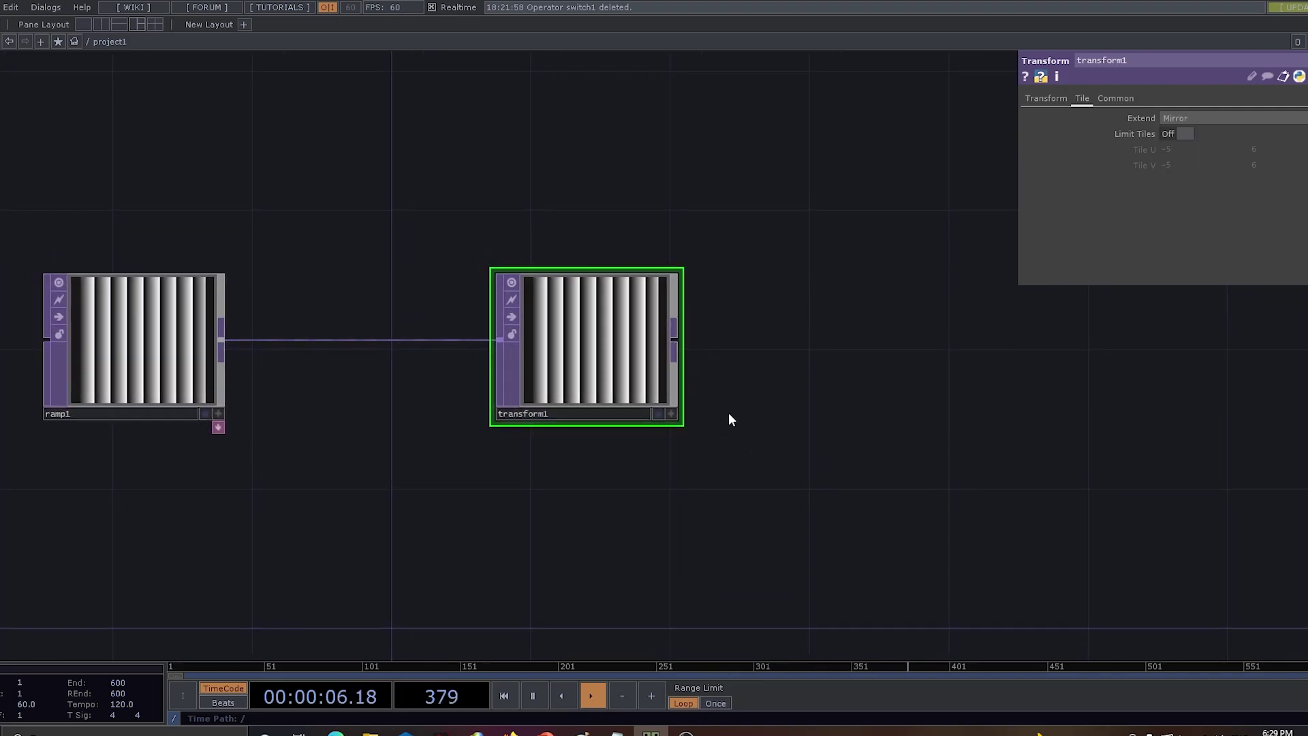
# Add mirror1 after transform1 with Flip X on and Rotate 45.
pyautogui.rightClick(674, 336)
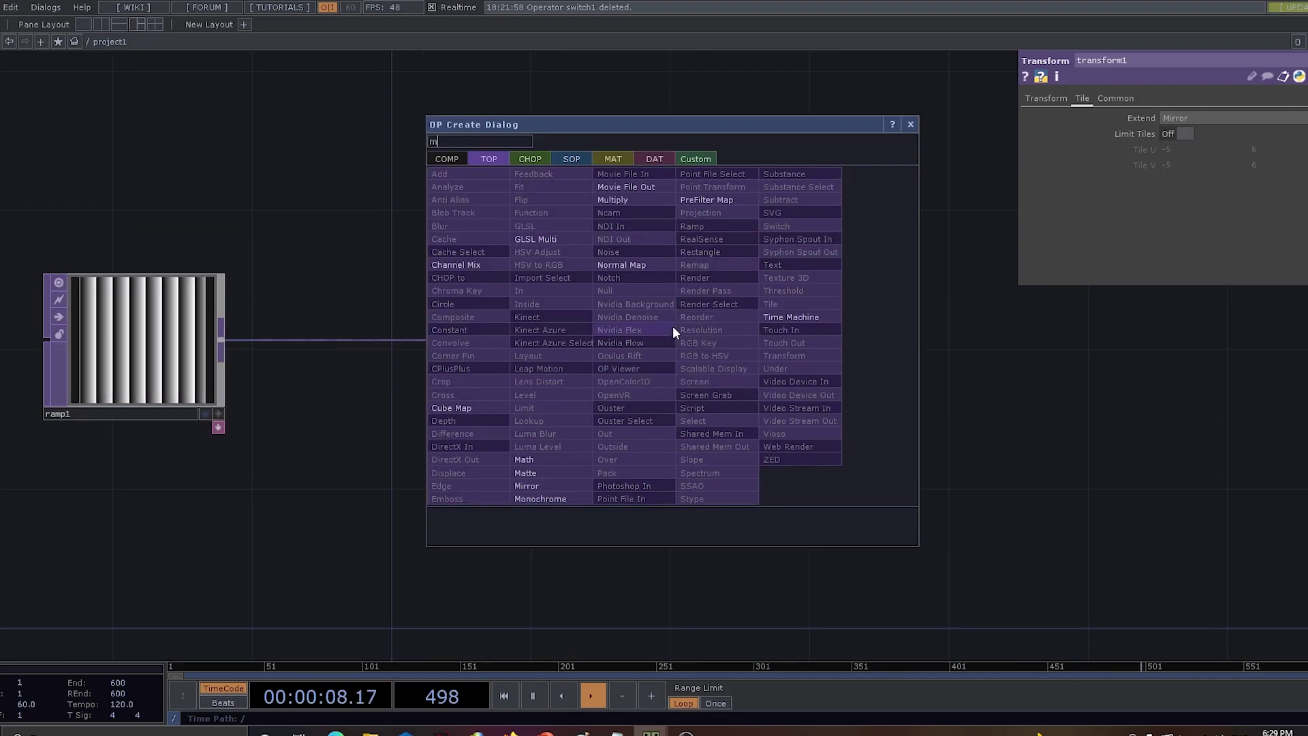
pyautogui.click(565, 482)
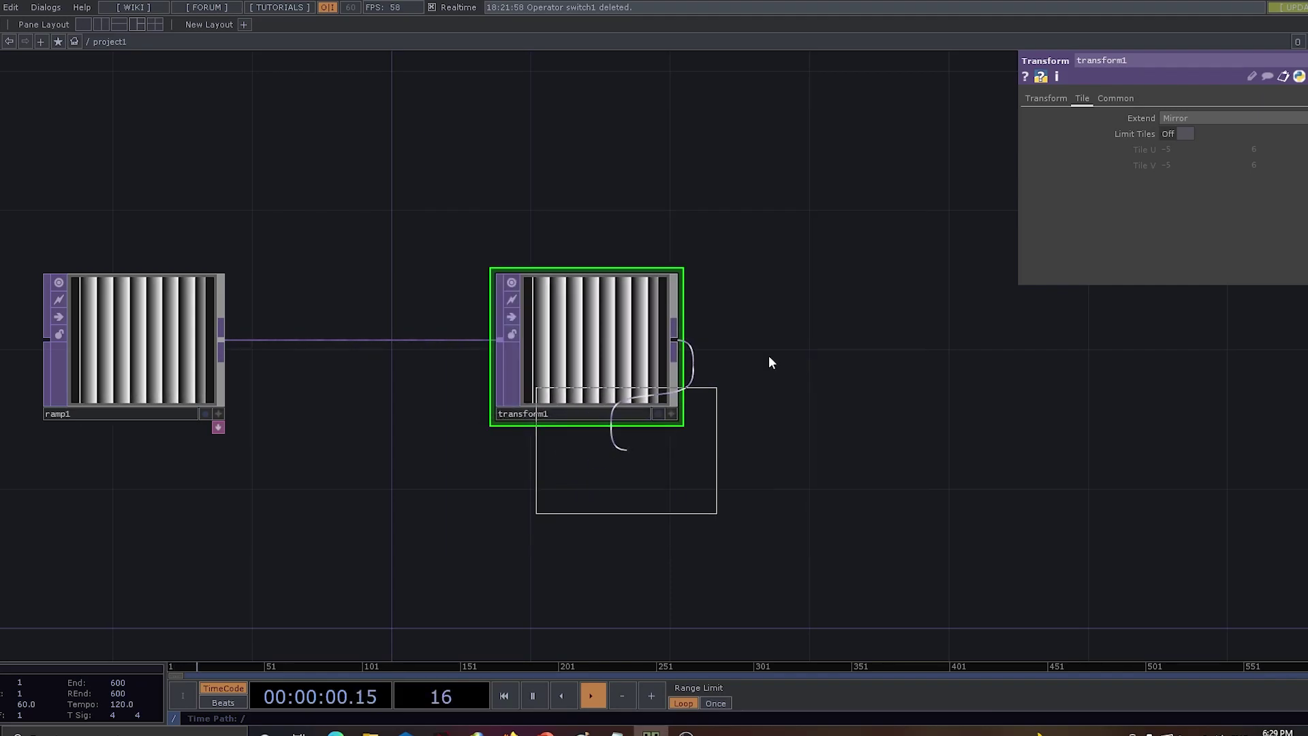
pyautogui.click(962, 336)
pyautogui.hscroll(5, 886, 423)
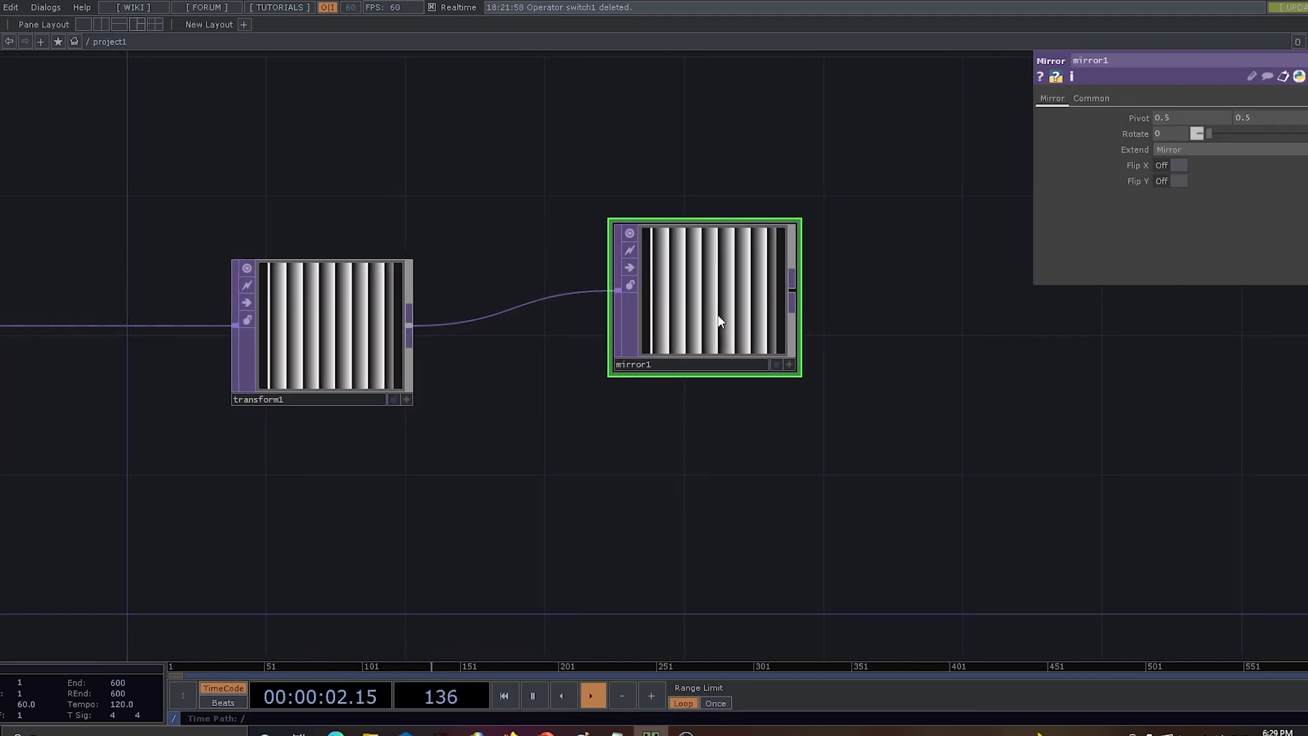
pyautogui.moveTo(720, 322); pyautogui.dragTo(721, 357)
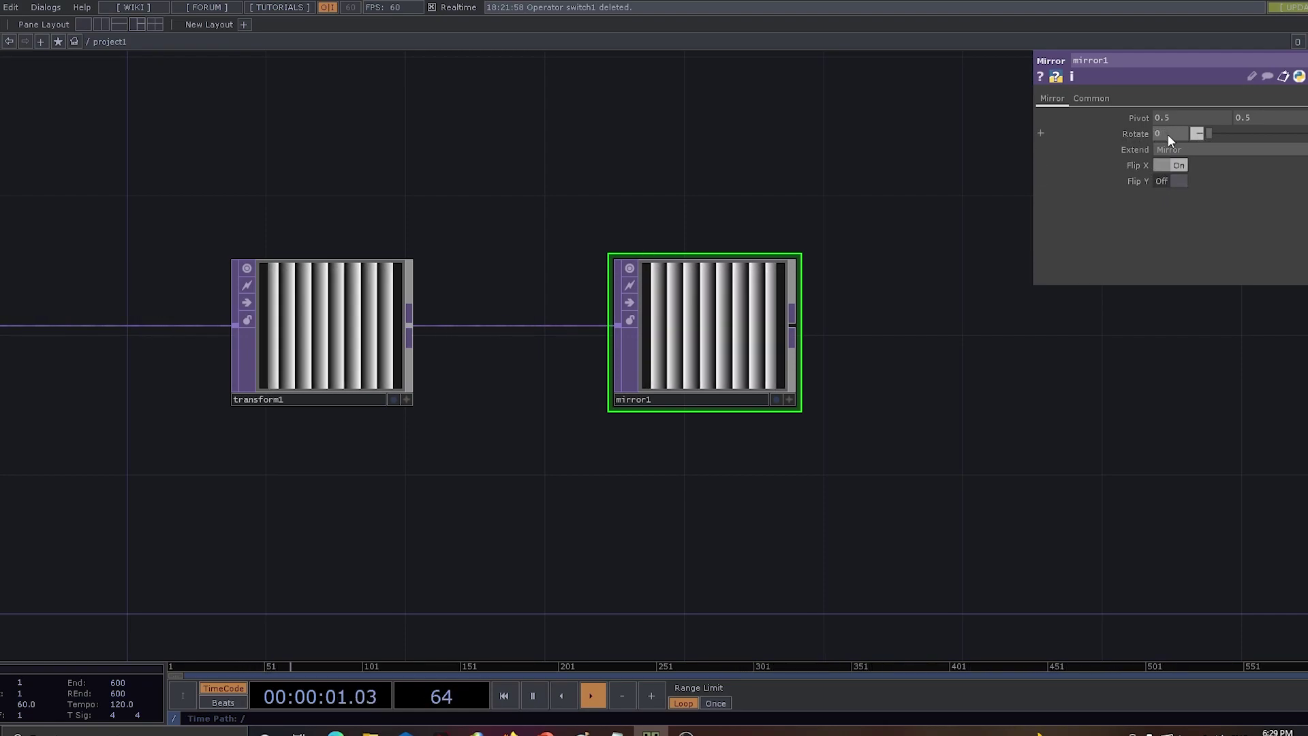
pyautogui.click(1172, 168)
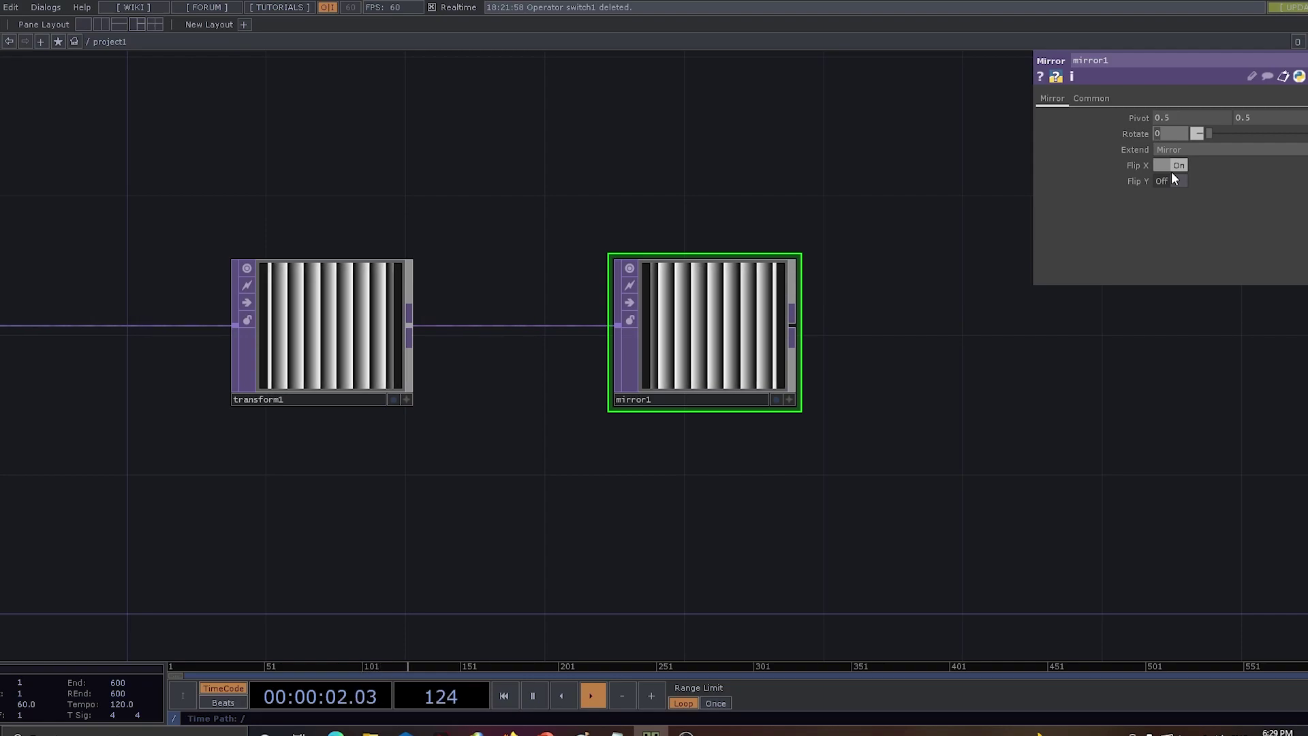
pyautogui.click(1171, 134)
pyautogui.write('45')
pyautogui.press('Return')
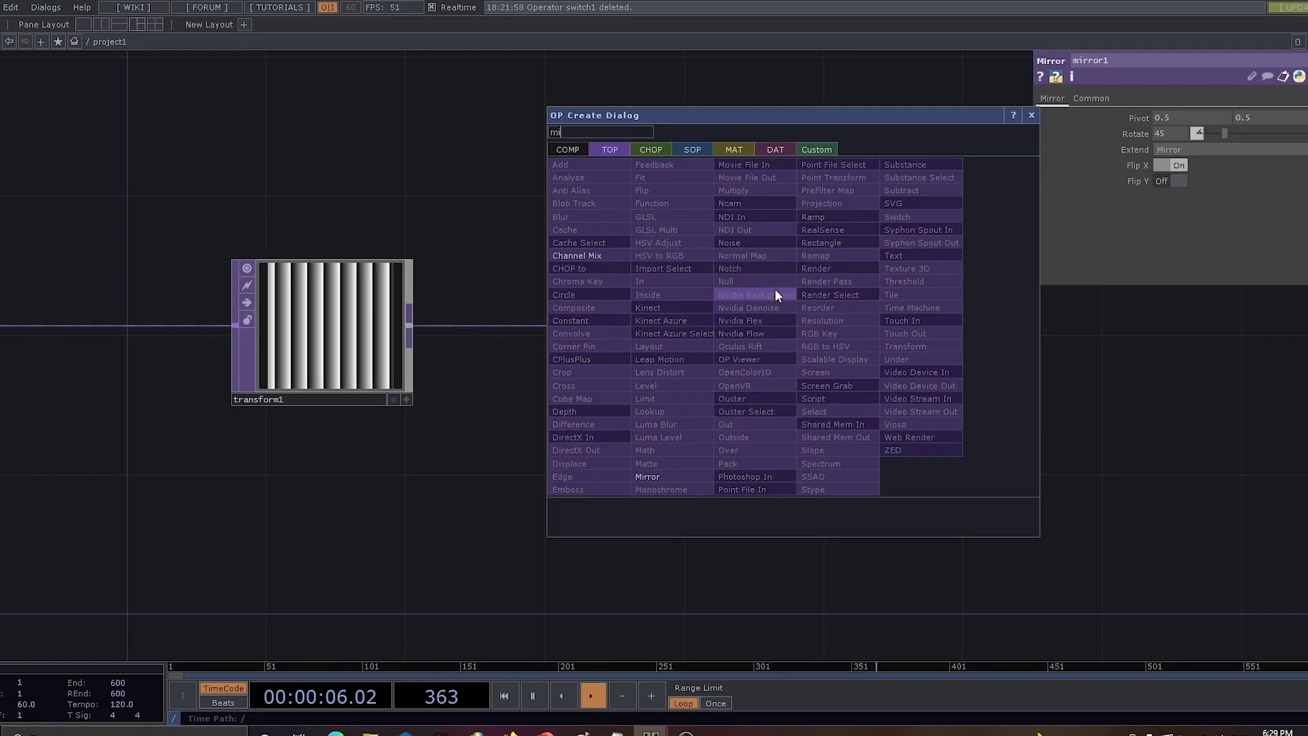
# Add a second Mirror TOP, mirror2, wired after mirror1.
pyautogui.click(670, 475)
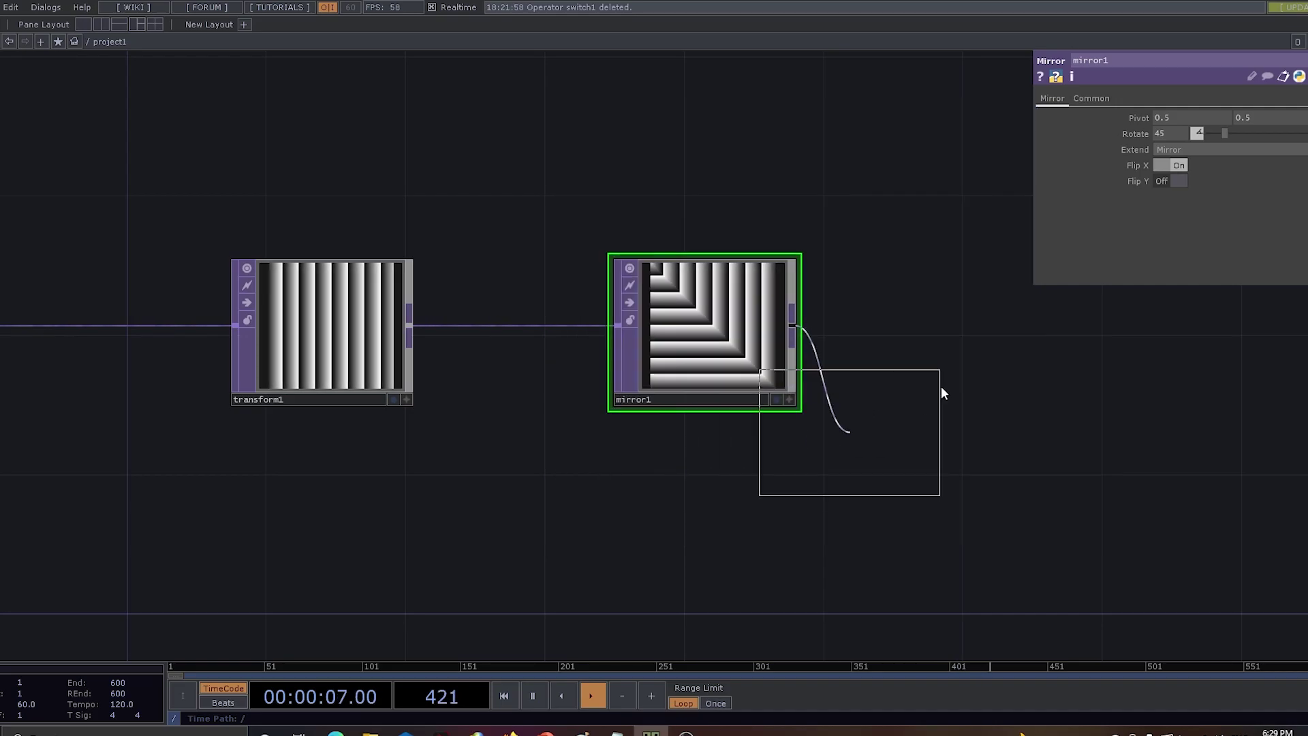
pyautogui.click(1110, 336)
pyautogui.moveTo(1137, 422); pyautogui.dragTo(717, 380)
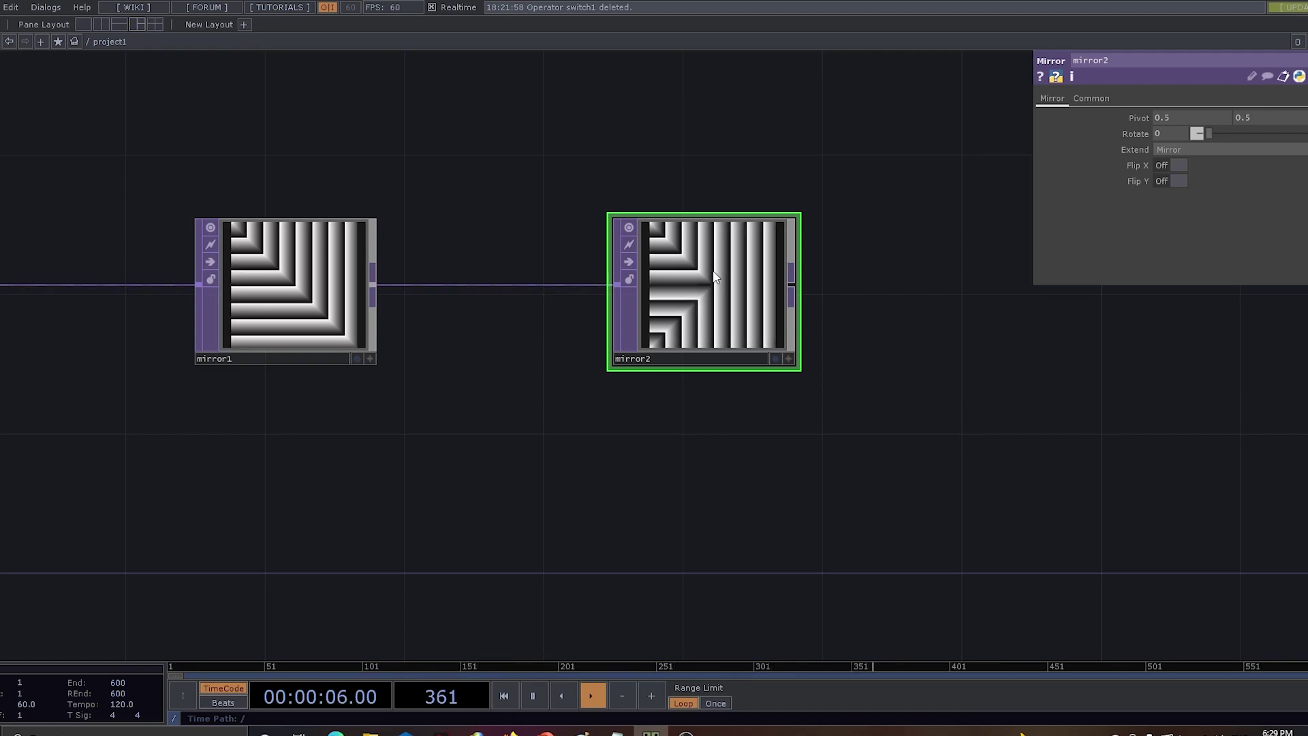
# Add tile1 after mirror2 and show its output as the network background.
pyautogui.rightClick(792, 275)
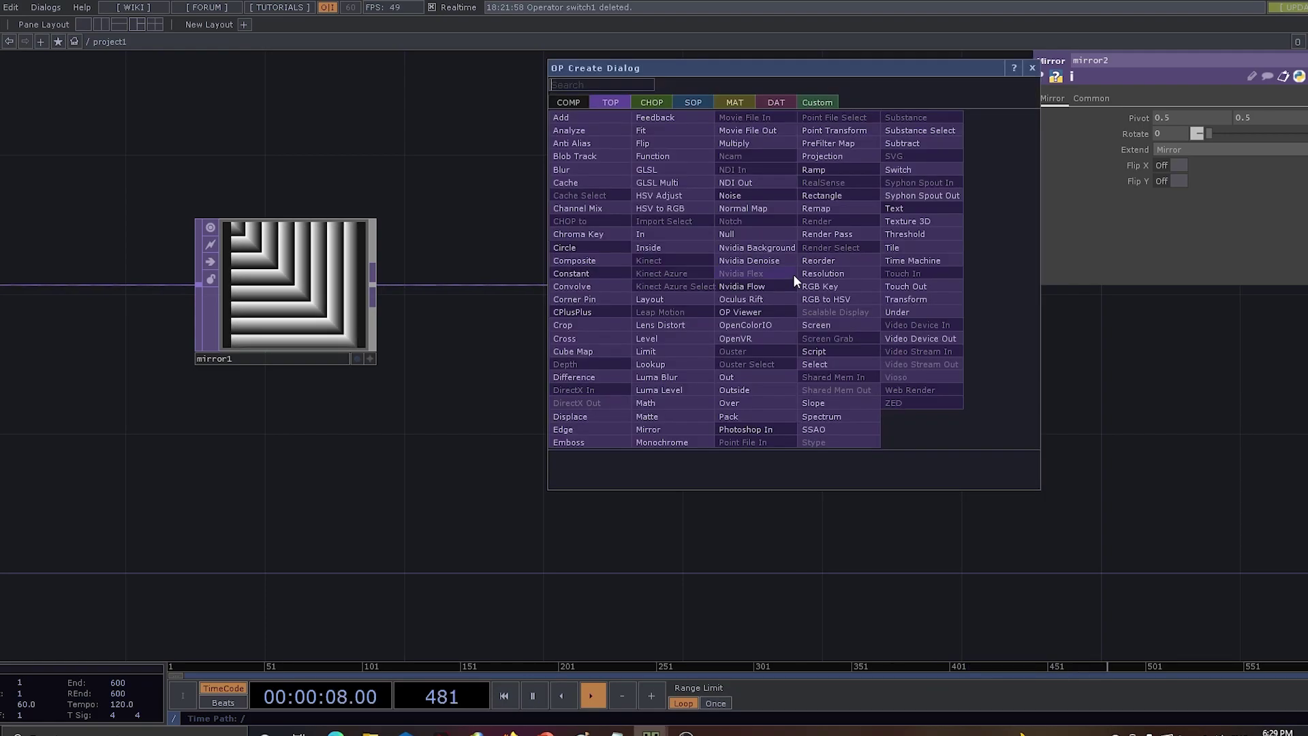
pyautogui.click(926, 246)
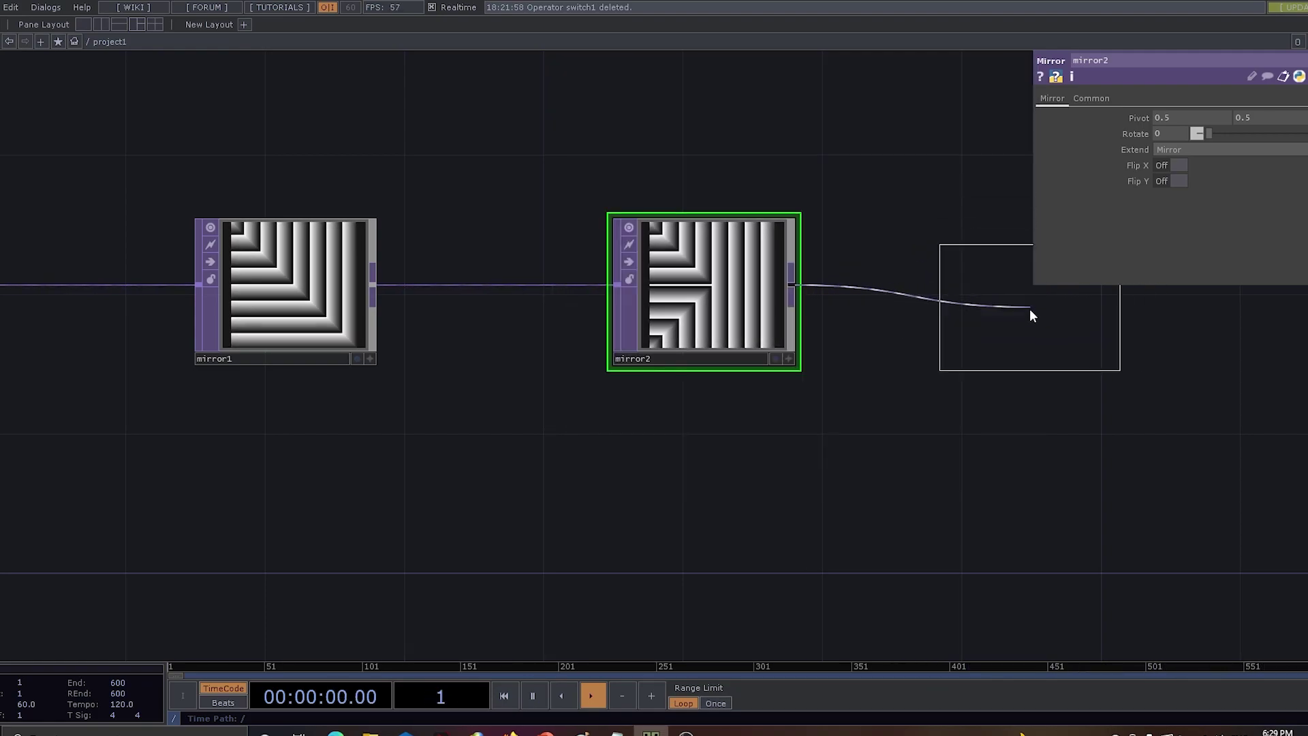
pyautogui.click(1106, 296)
pyautogui.press('h')
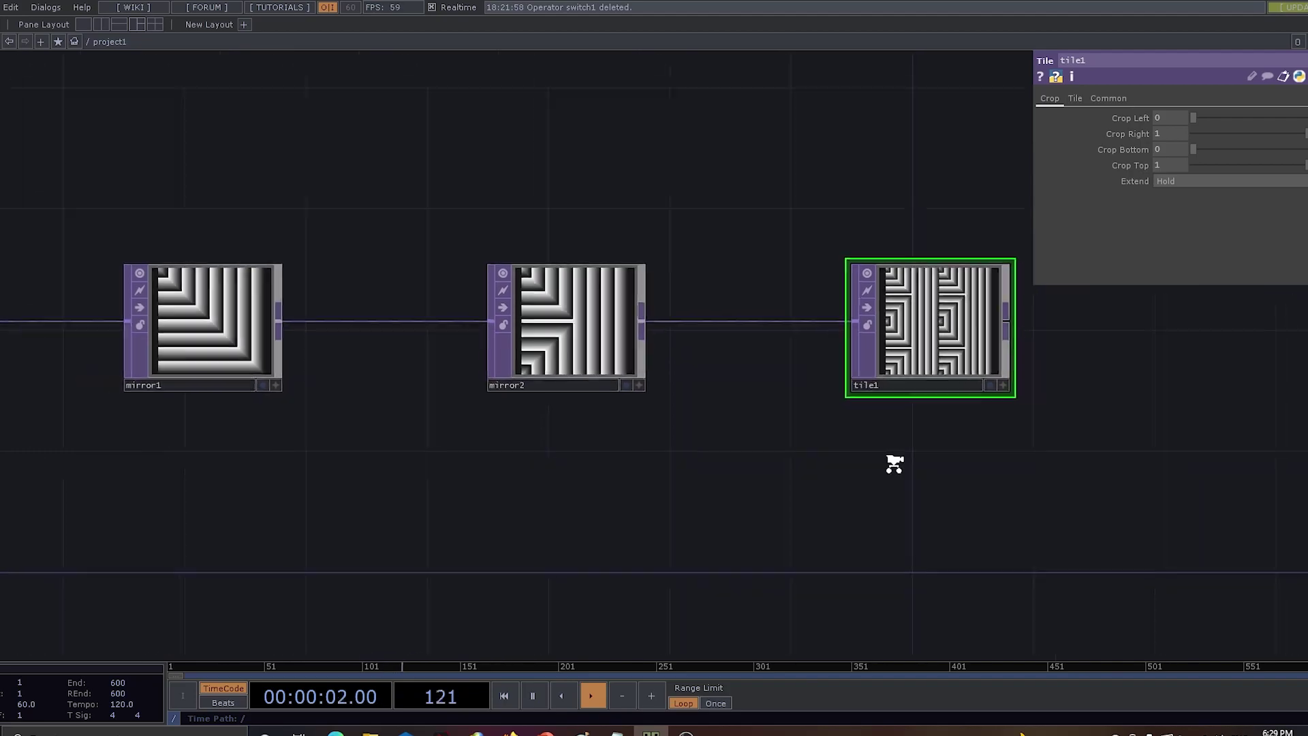
pyautogui.moveTo(565, 501); pyautogui.dragTo(635, 495)
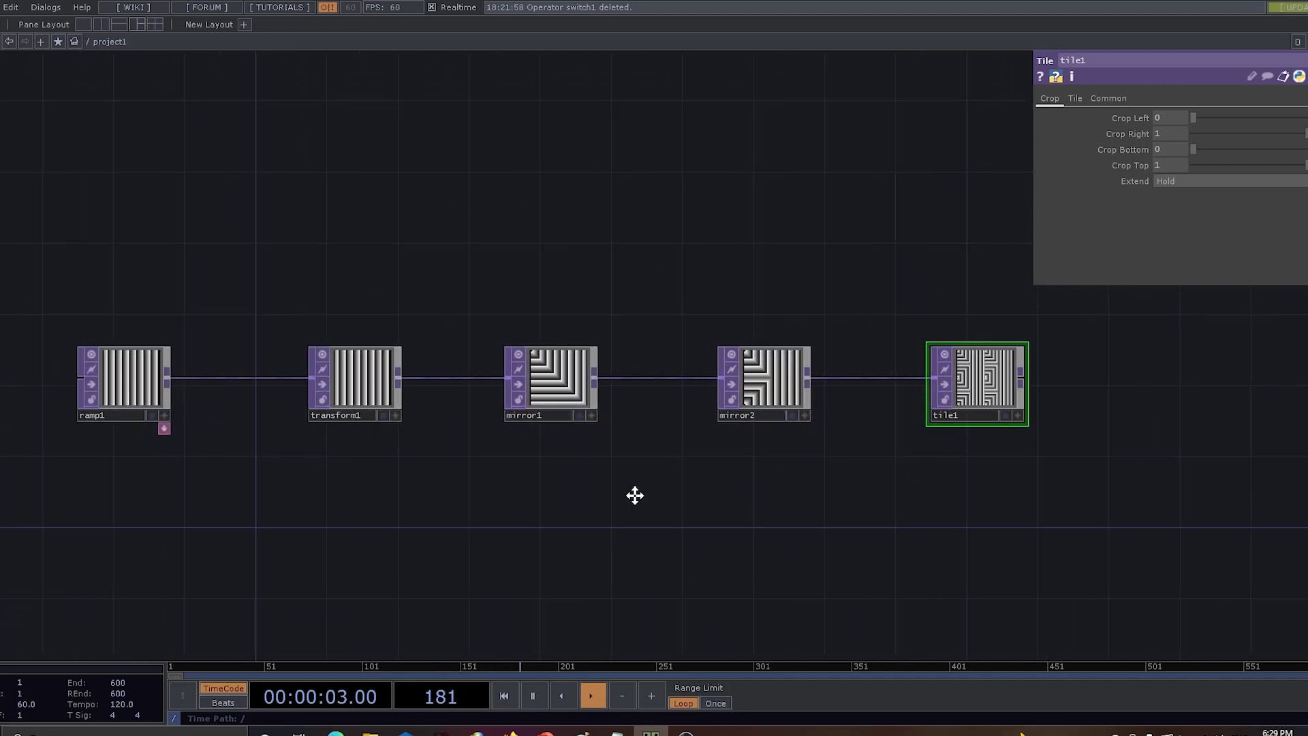
pyautogui.click(1013, 415)
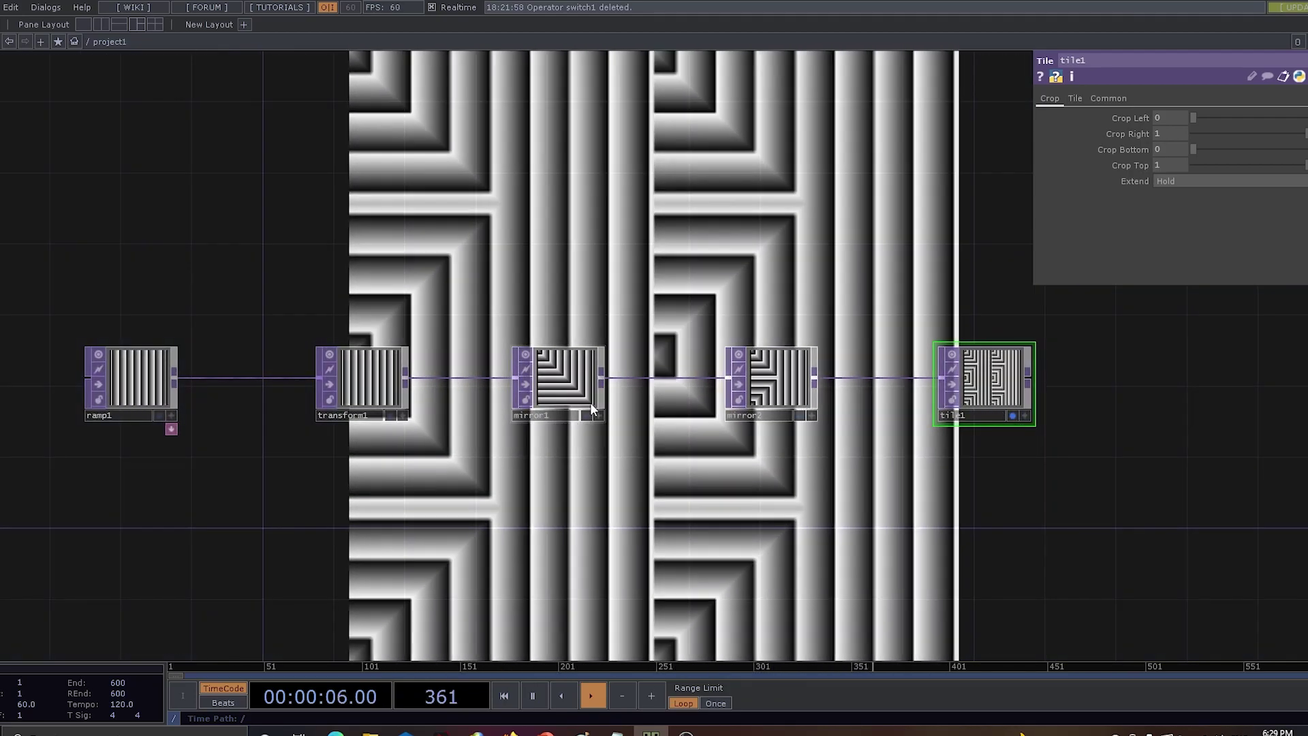
# Set ramp1's resolution to 1280 x 720 on its Common page.
pyautogui.click(131, 373)
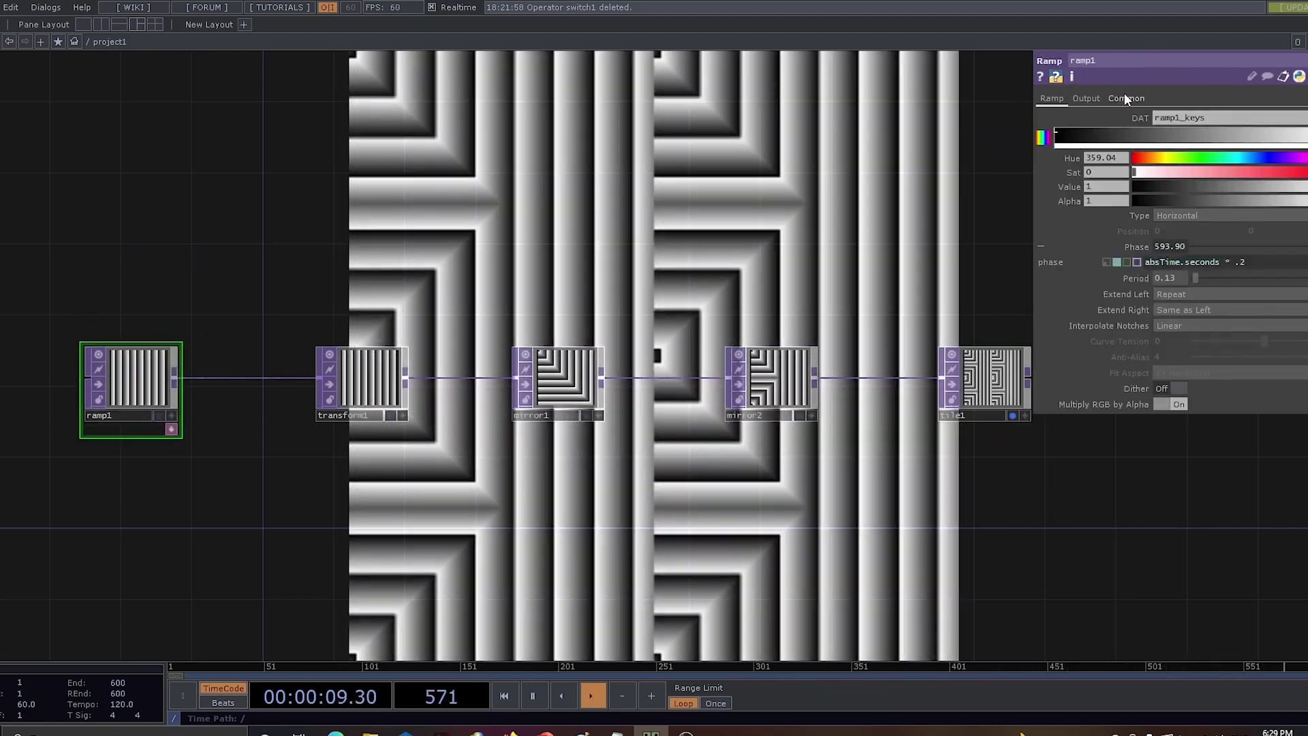
pyautogui.click(1127, 97)
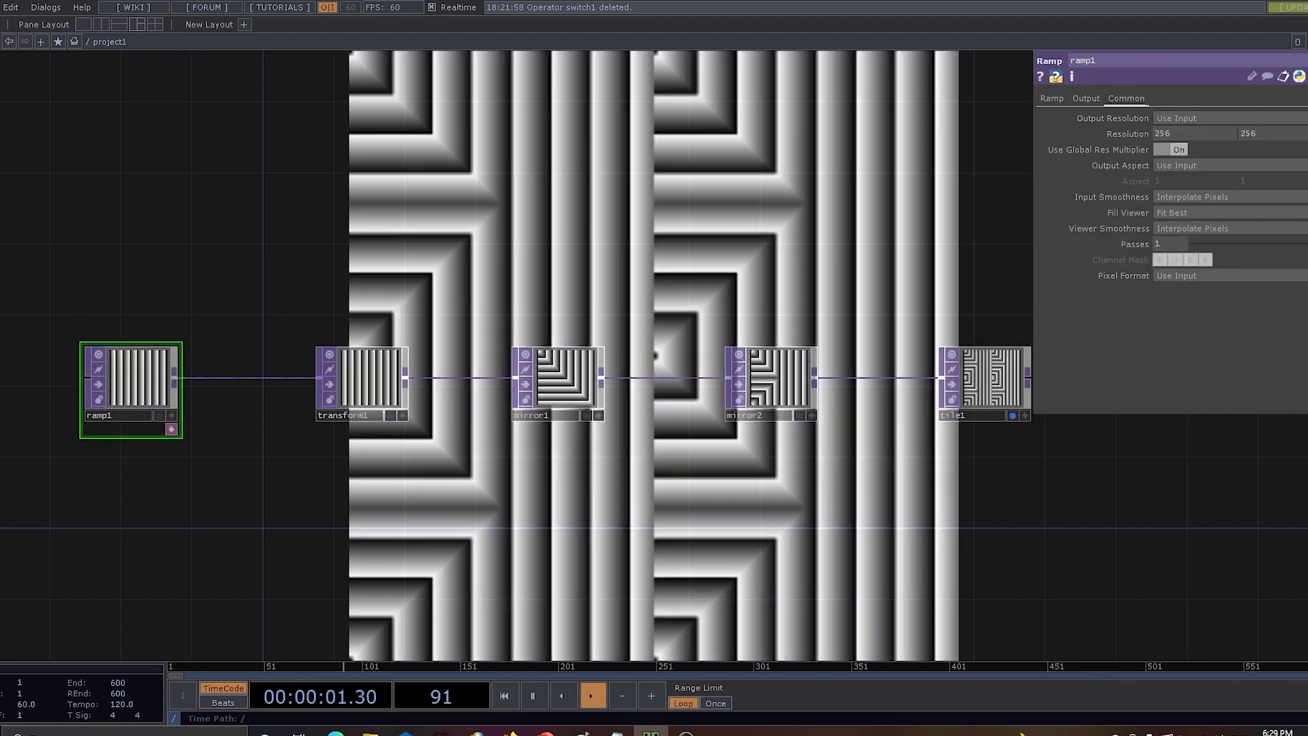
pyautogui.click(1303, 134)
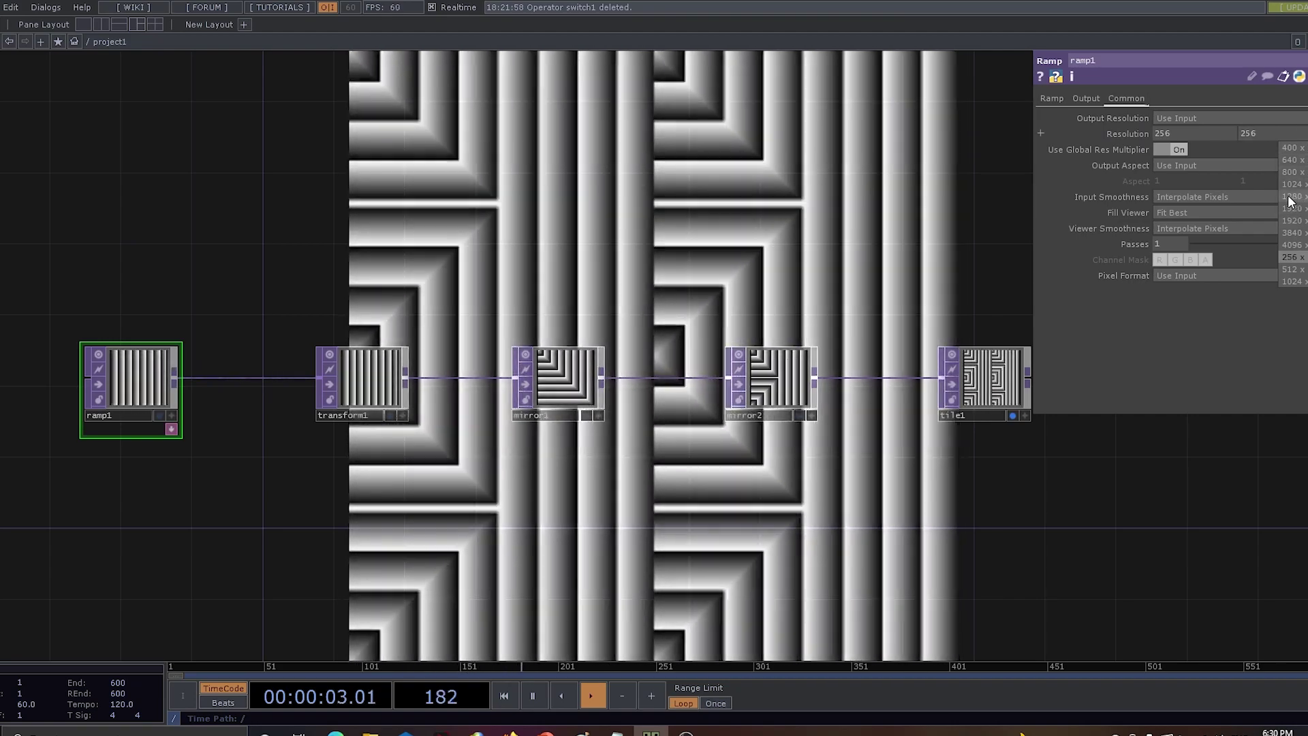
pyautogui.click(1292, 196)
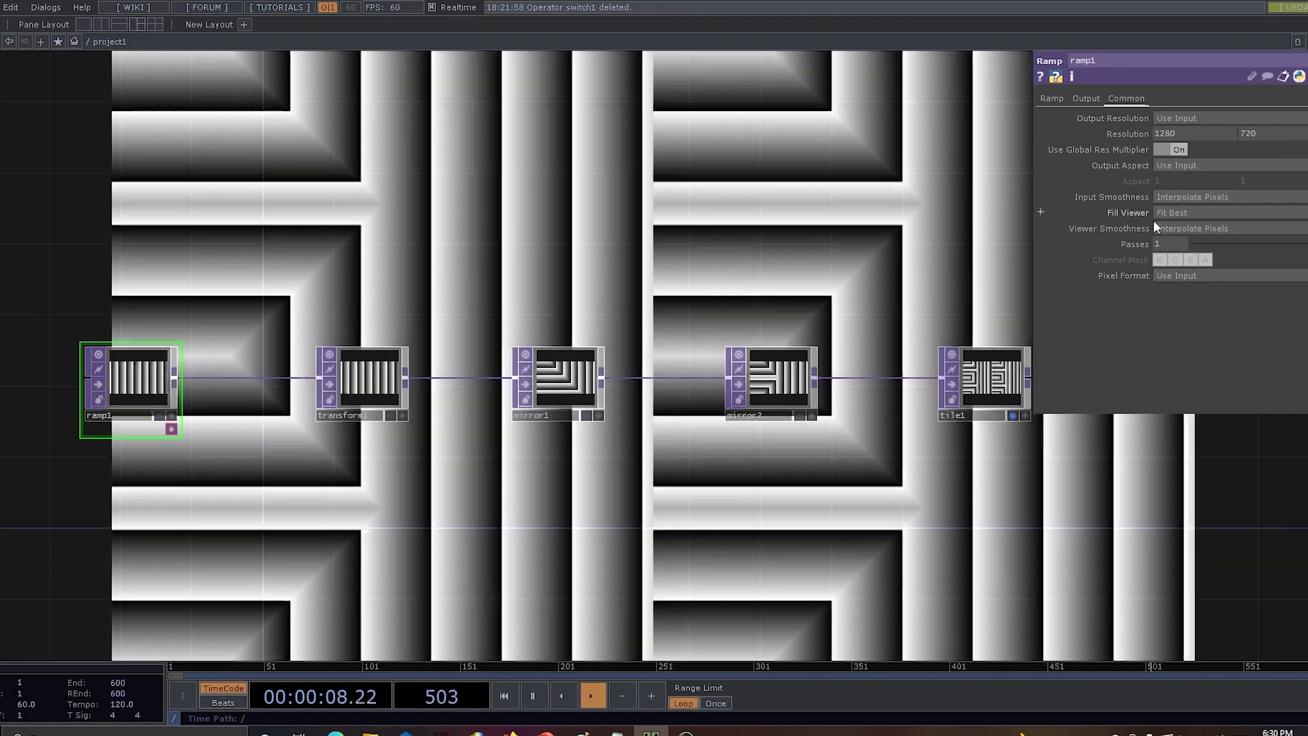
# Turn on tile1's Reflect X and Flip Y to mirror the tiled stripes.
pyautogui.click(1051, 98)
pyautogui.moveTo(988, 380); pyautogui.dragTo(947, 385)
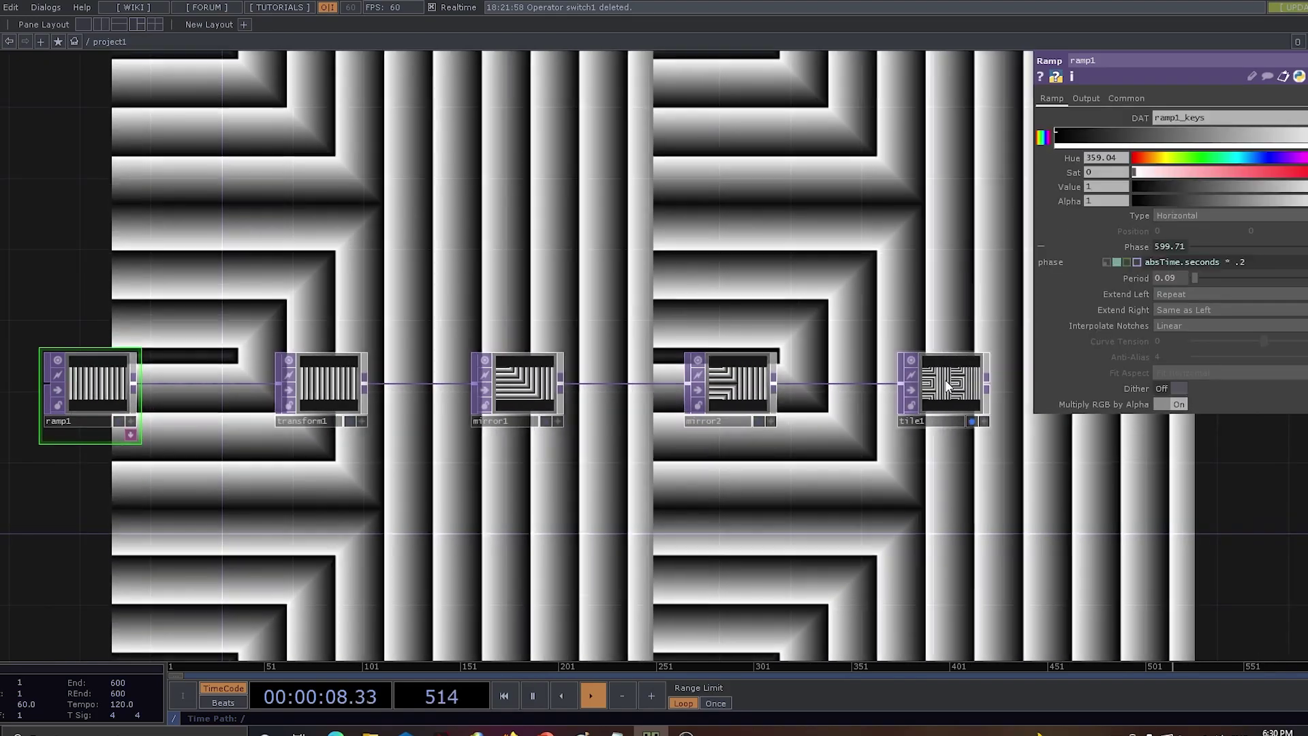
pyautogui.click(948, 385)
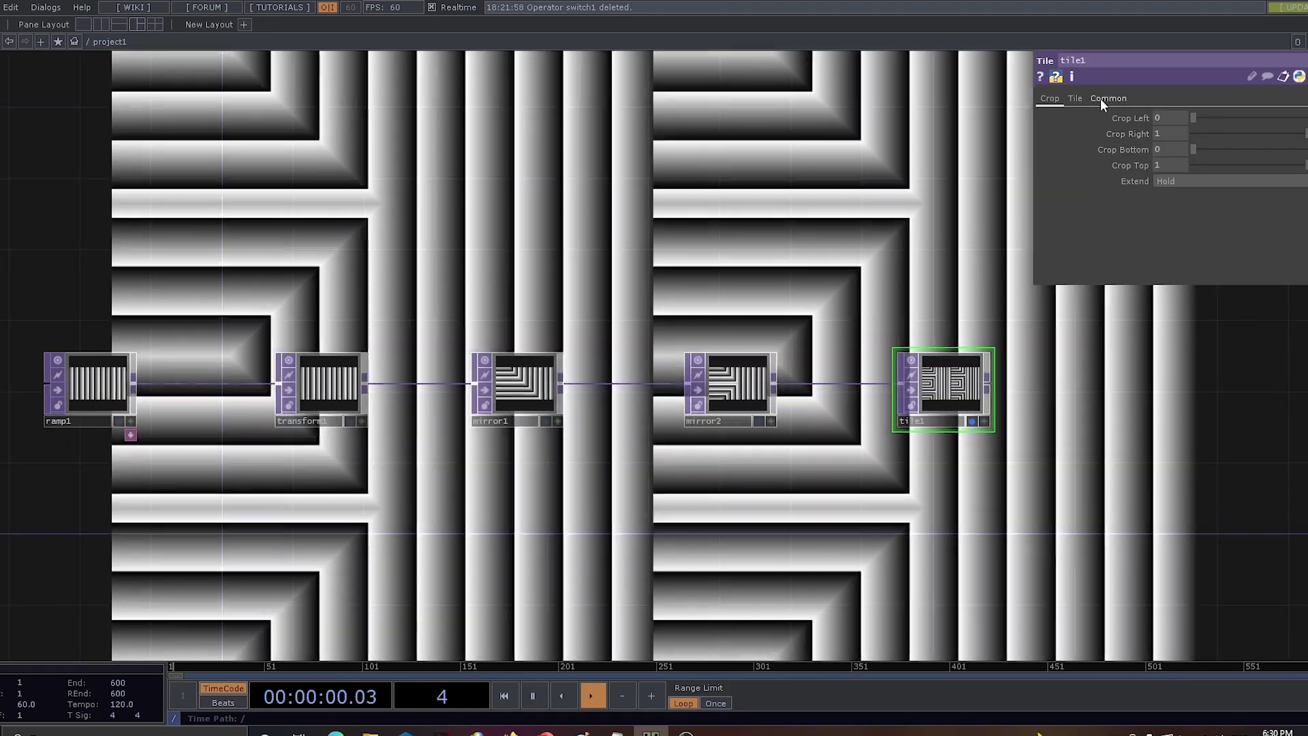
pyautogui.click(1074, 98)
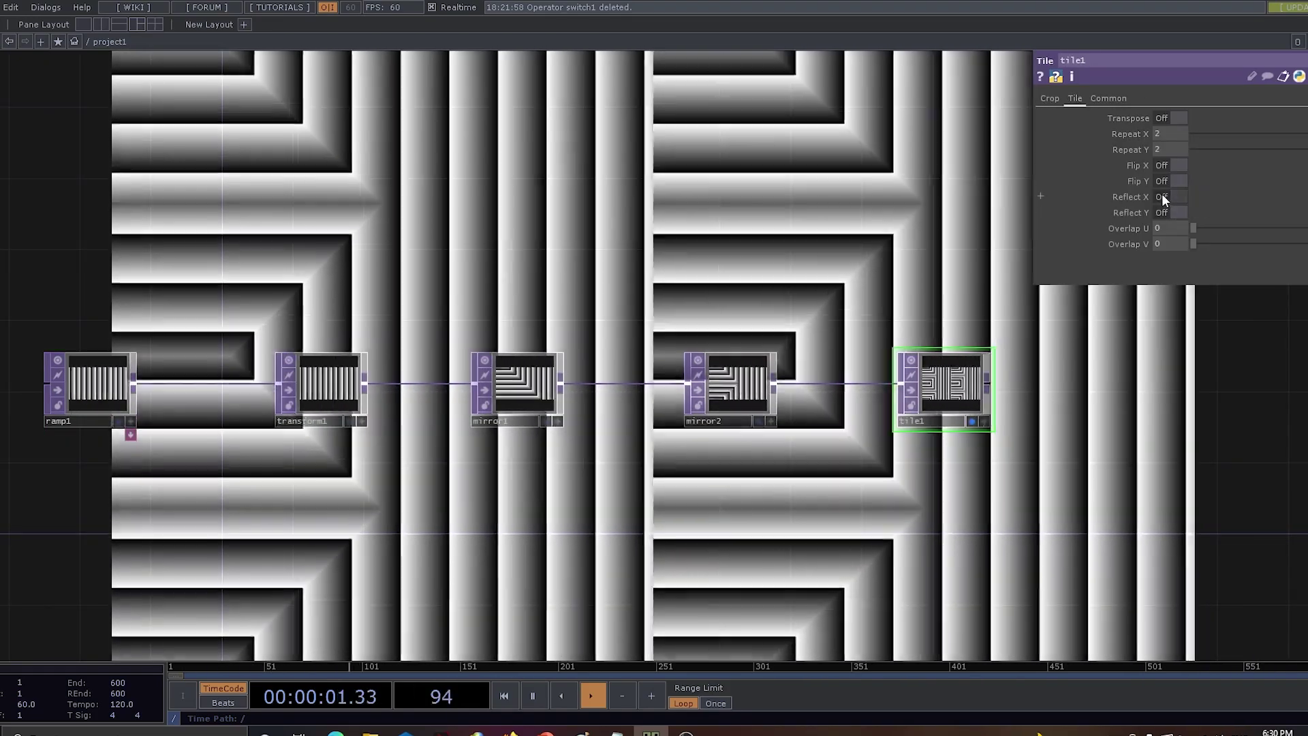
pyautogui.click(1164, 196)
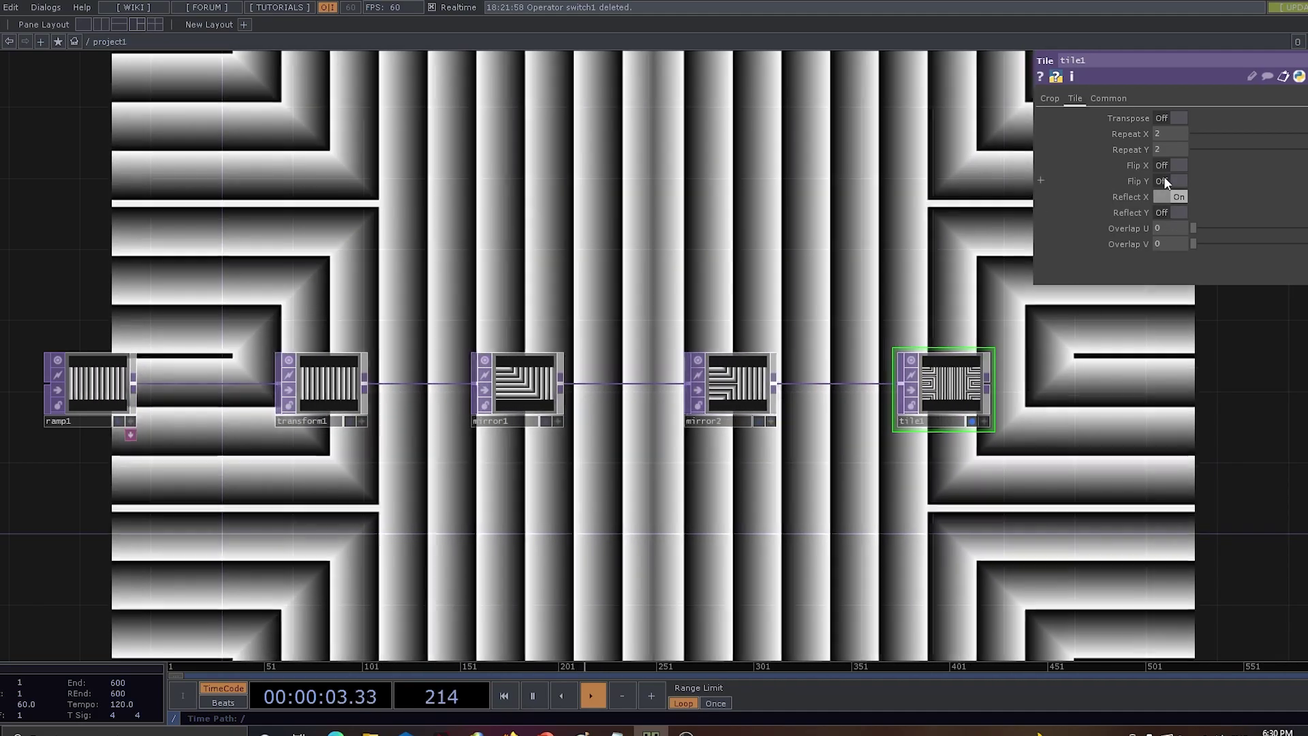
pyautogui.click(1166, 181)
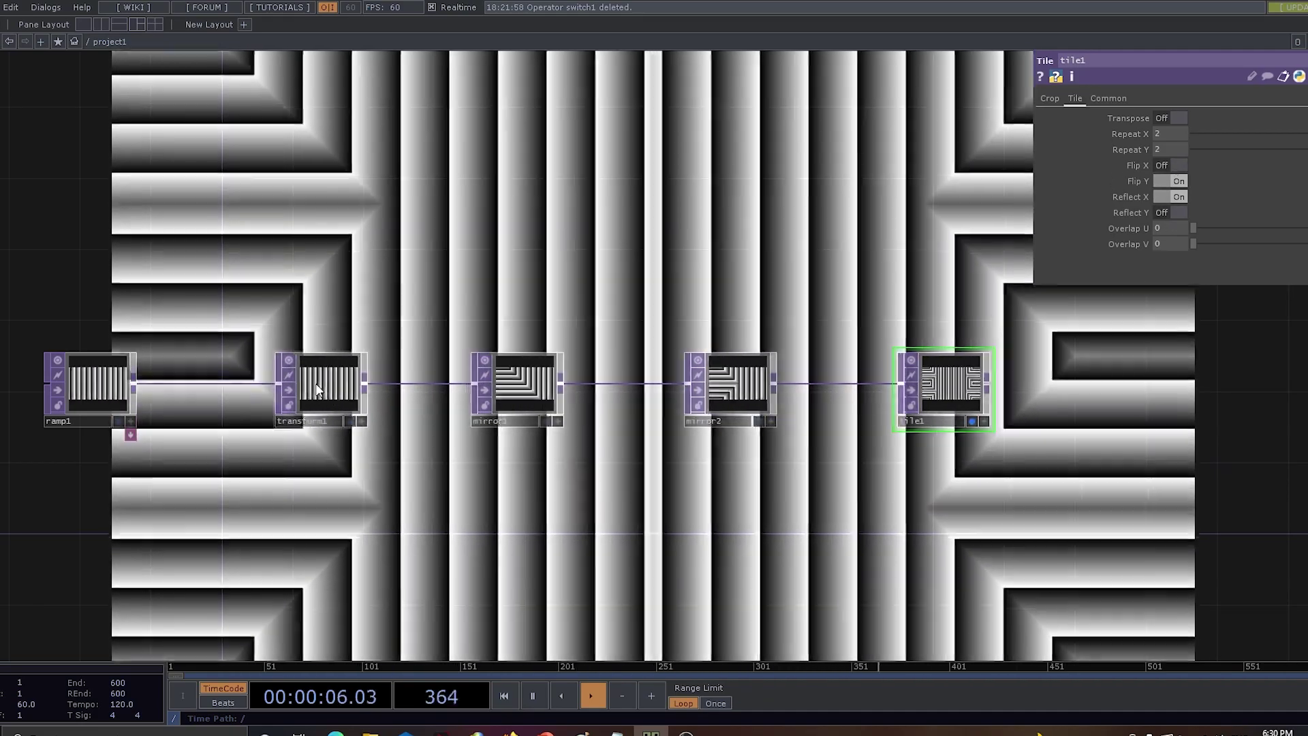
pyautogui.click(320, 381)
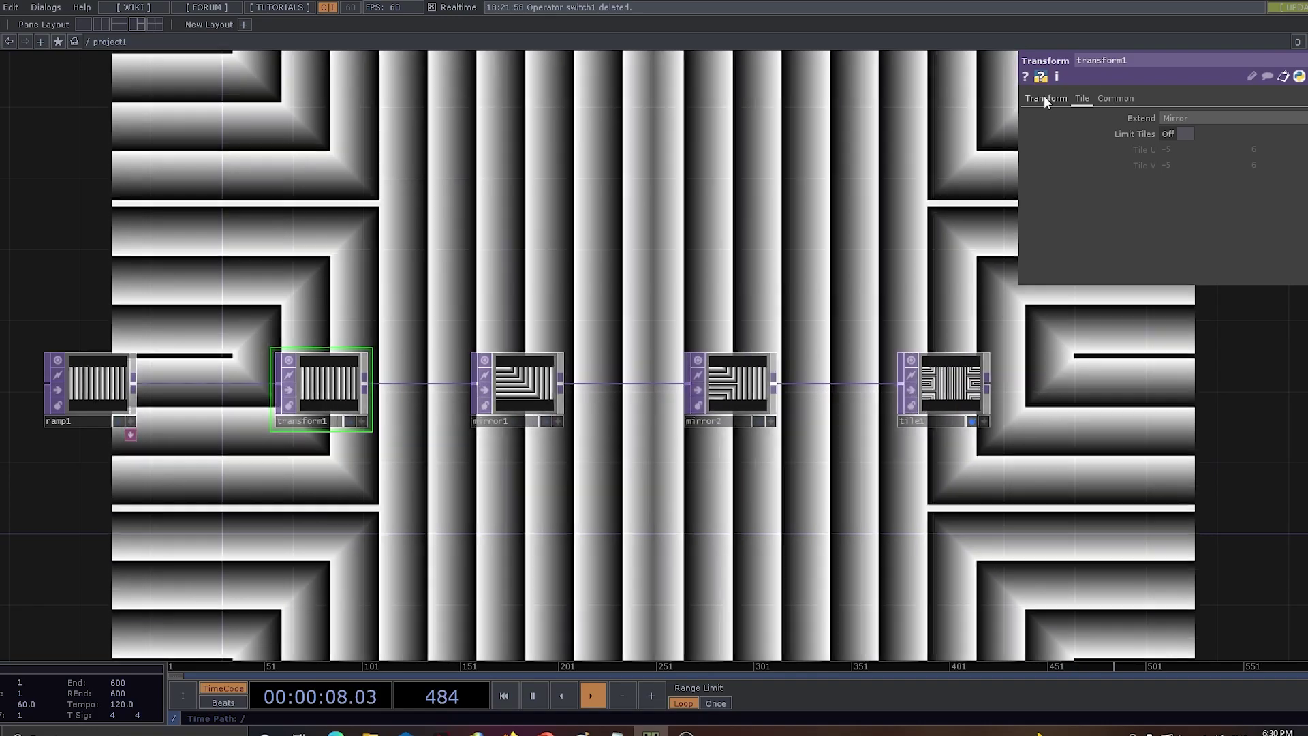
# Rotate the stripes by setting transform1's Rotate to 39.
pyautogui.click(1045, 98)
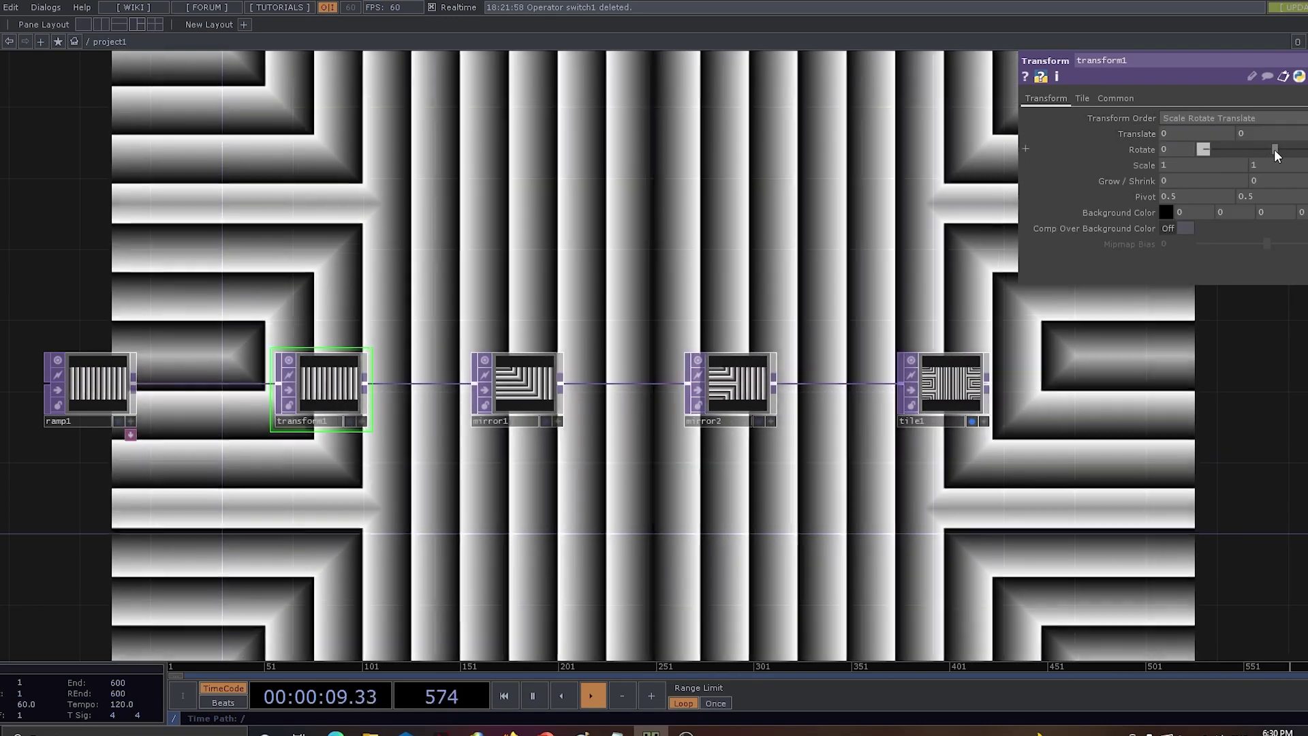
pyautogui.moveTo(1275, 149)
pyautogui.mouseDown()
pyautogui.moveTo(1258, 149)
pyautogui.moveTo(1283, 152)
pyautogui.mouseUp()
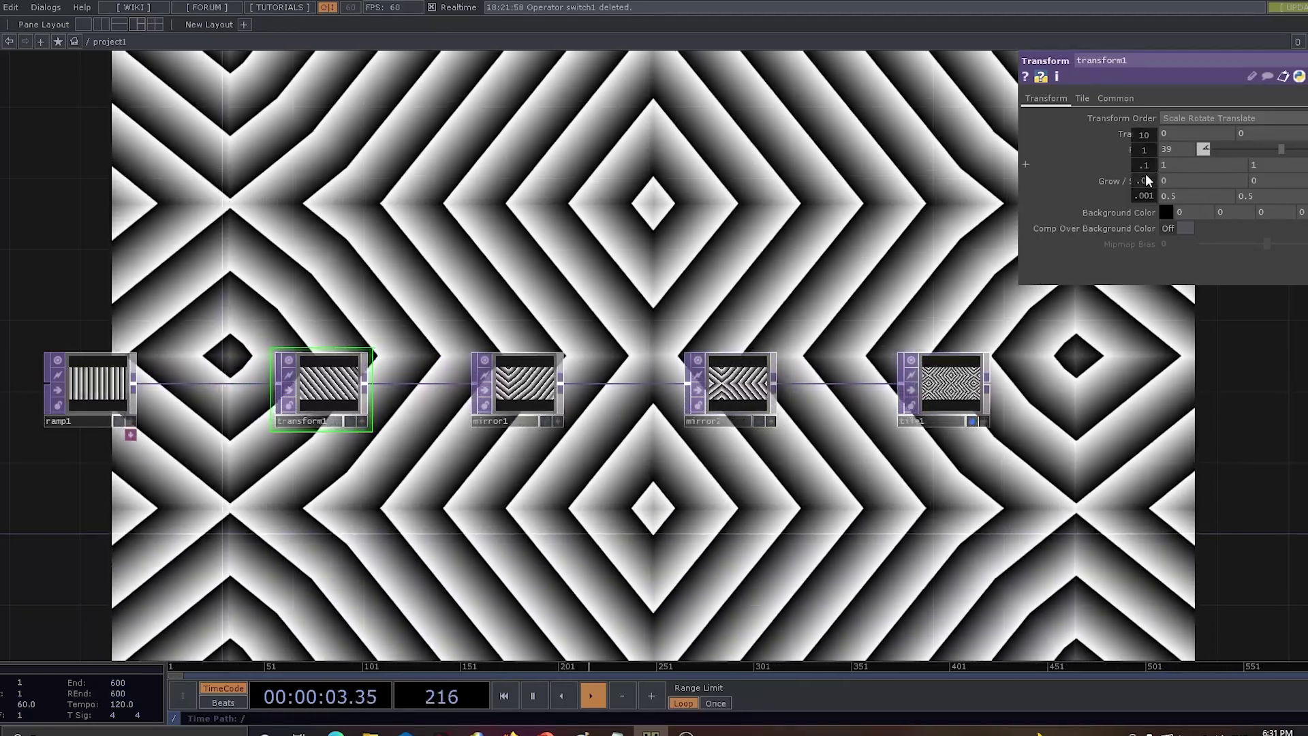
pyautogui.moveTo(1147, 173); pyautogui.dragTo(1132, 162, button='middle')
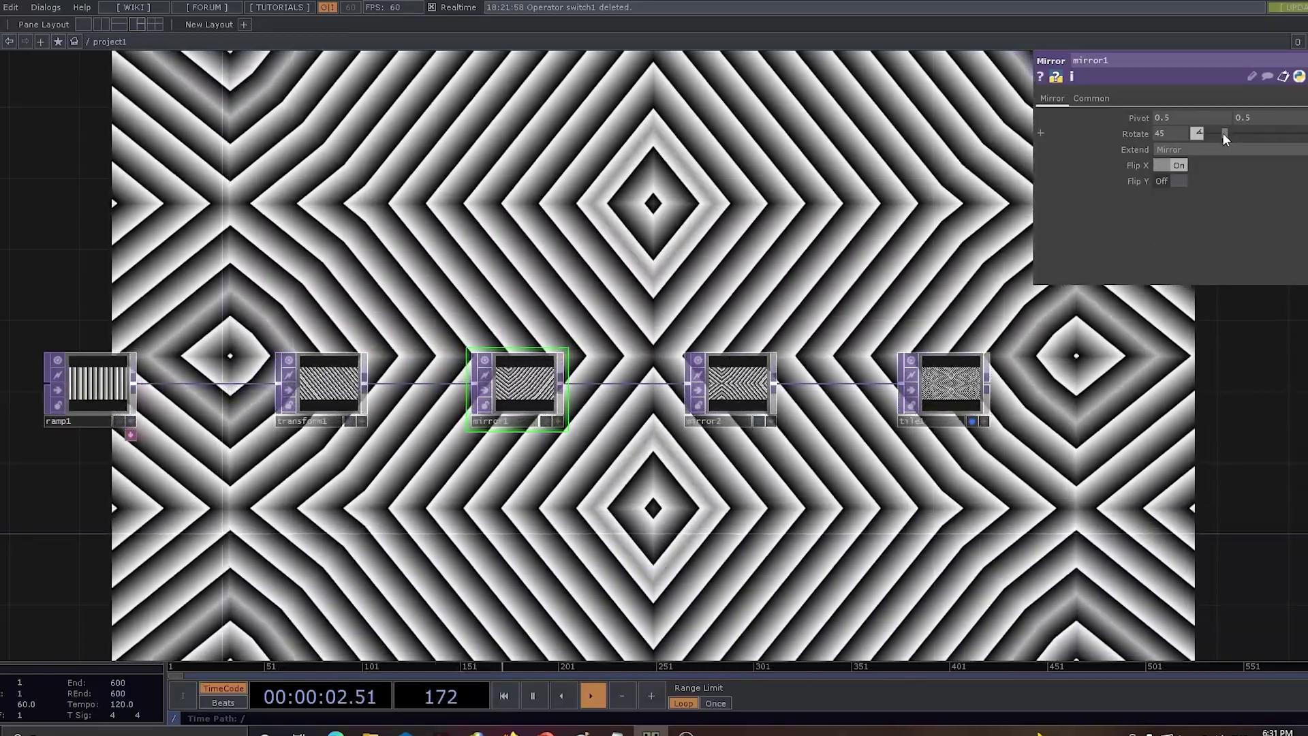
# Nudge mirror1's Rotate up to 53 for nested triangles.
pyautogui.moveTo(1222, 133); pyautogui.dragTo(1225, 132)
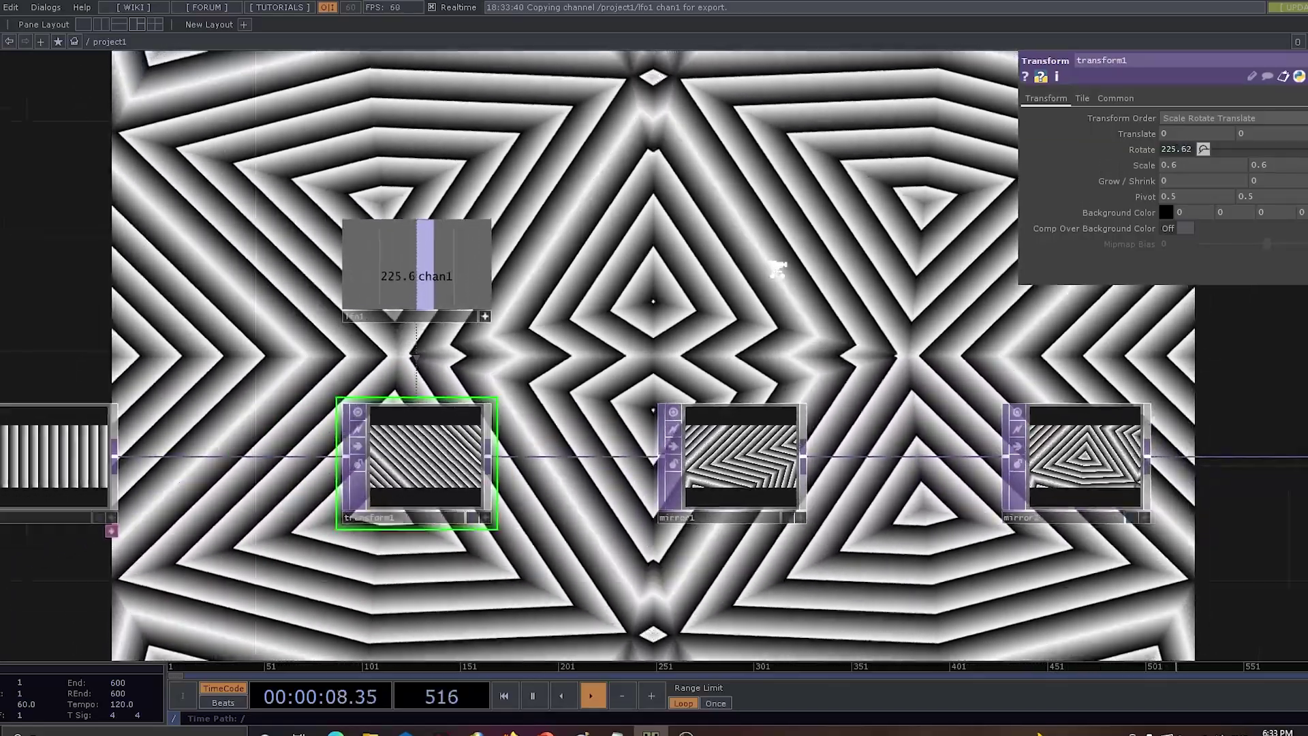
# Create lfo1 (Sine, Frequency .01, Offset 50, Amplitude 250) and reference it in transform1's Rotate.
pyautogui.scroll(-2, 777, 269)
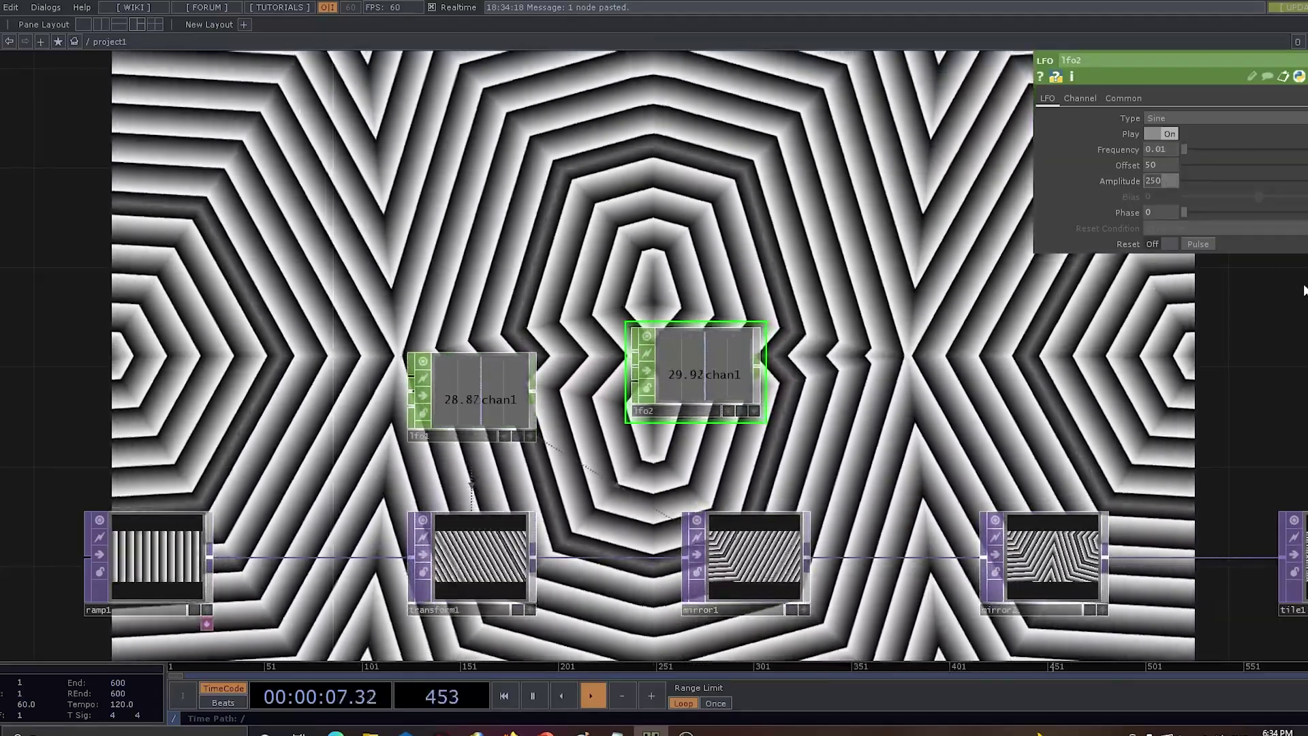
# Give lfo2 Amplitude 150 and Frequency 0.03, and link it to mirror1's Rotate.
pyautogui.write('150')
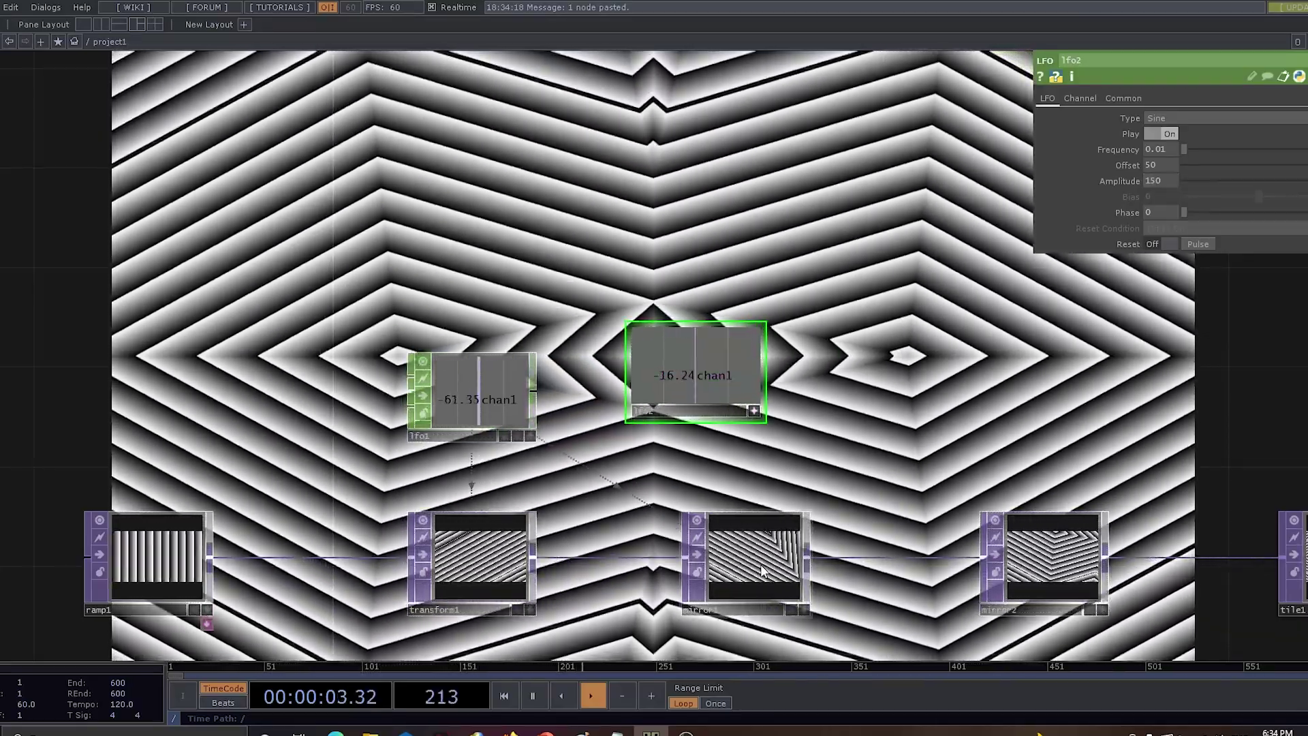
pyautogui.moveTo(705, 356); pyautogui.dragTo(1171, 135)
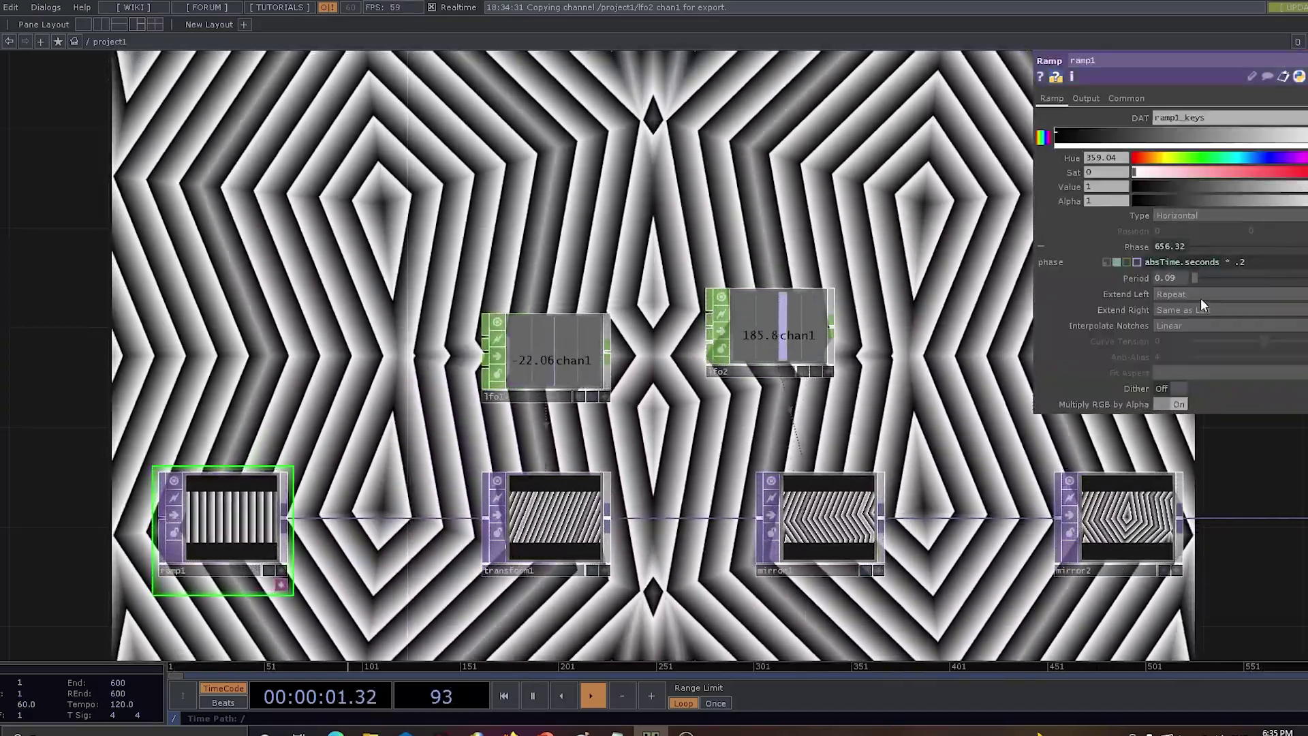
# Change ramp1's phase to absTime.seconds * .1 and its Period to 0.1.
pyautogui.doubleClick(1243, 261)
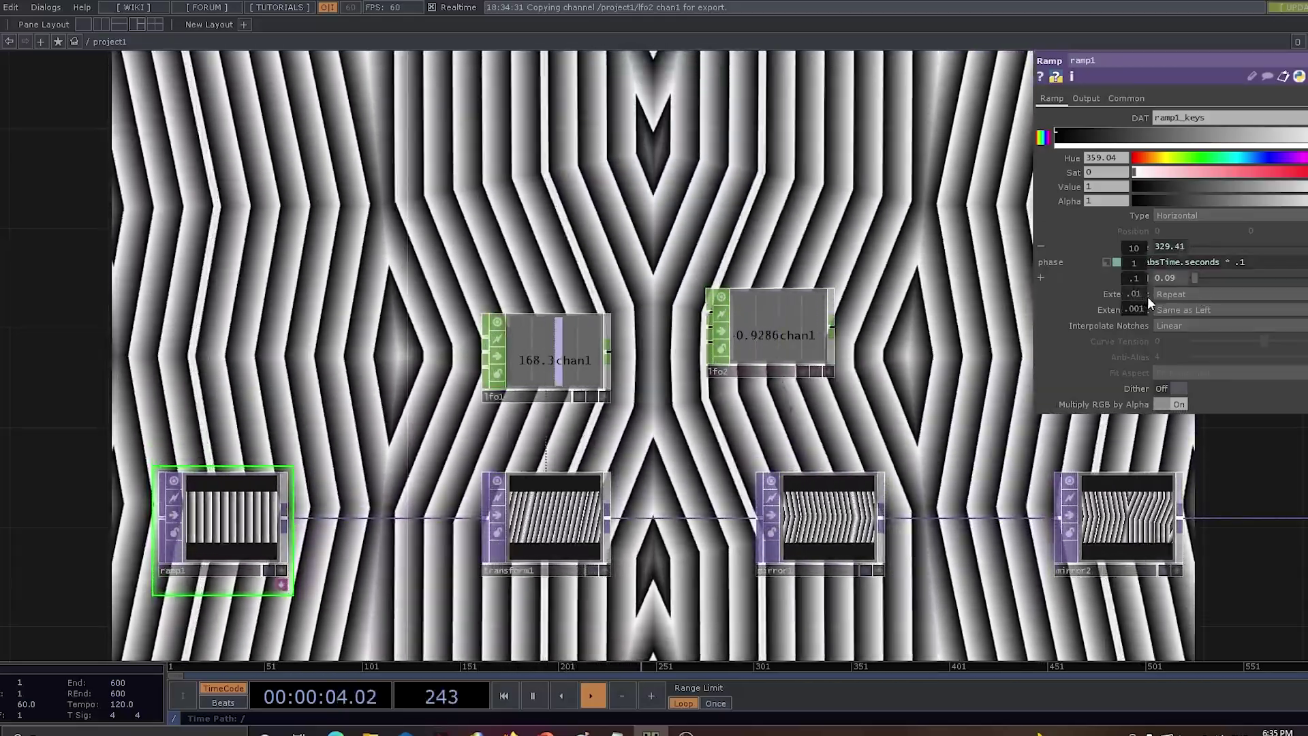
pyautogui.moveTo(1148, 296); pyautogui.dragTo(1135, 279, button='middle')
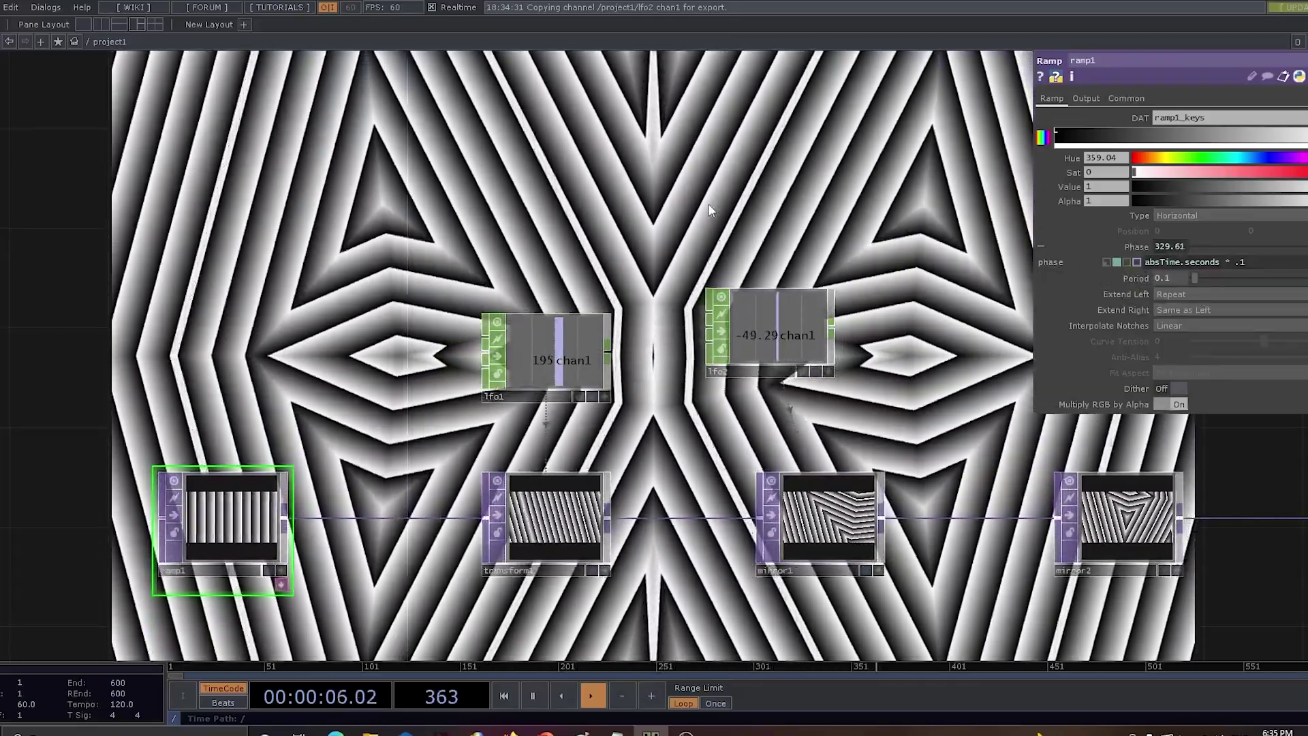
pyautogui.moveTo(913, 368); pyautogui.dragTo(815, 503)
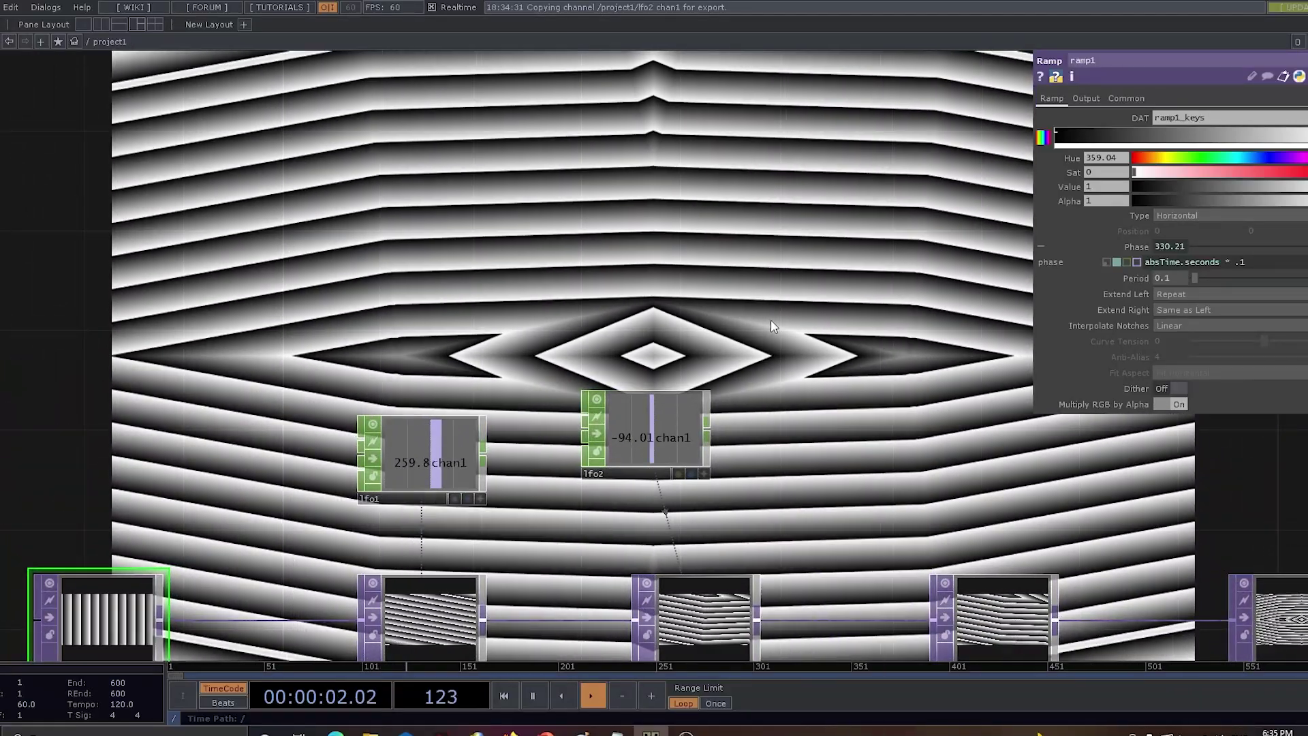
pyautogui.moveTo(824, 465); pyautogui.dragTo(816, 304)
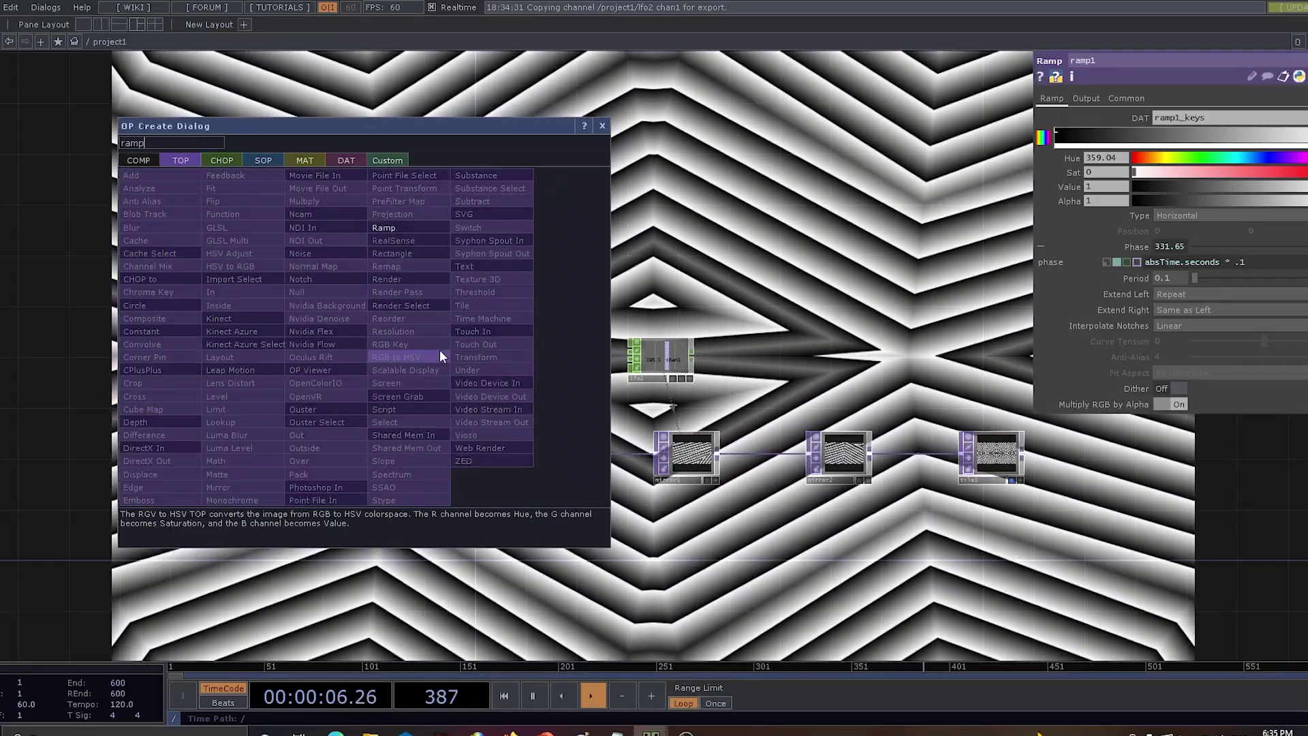
# Add ramp2 as a circular Ramp TOP with Period .13 and Phase absTime.seconds * .5.
pyautogui.click(394, 229)
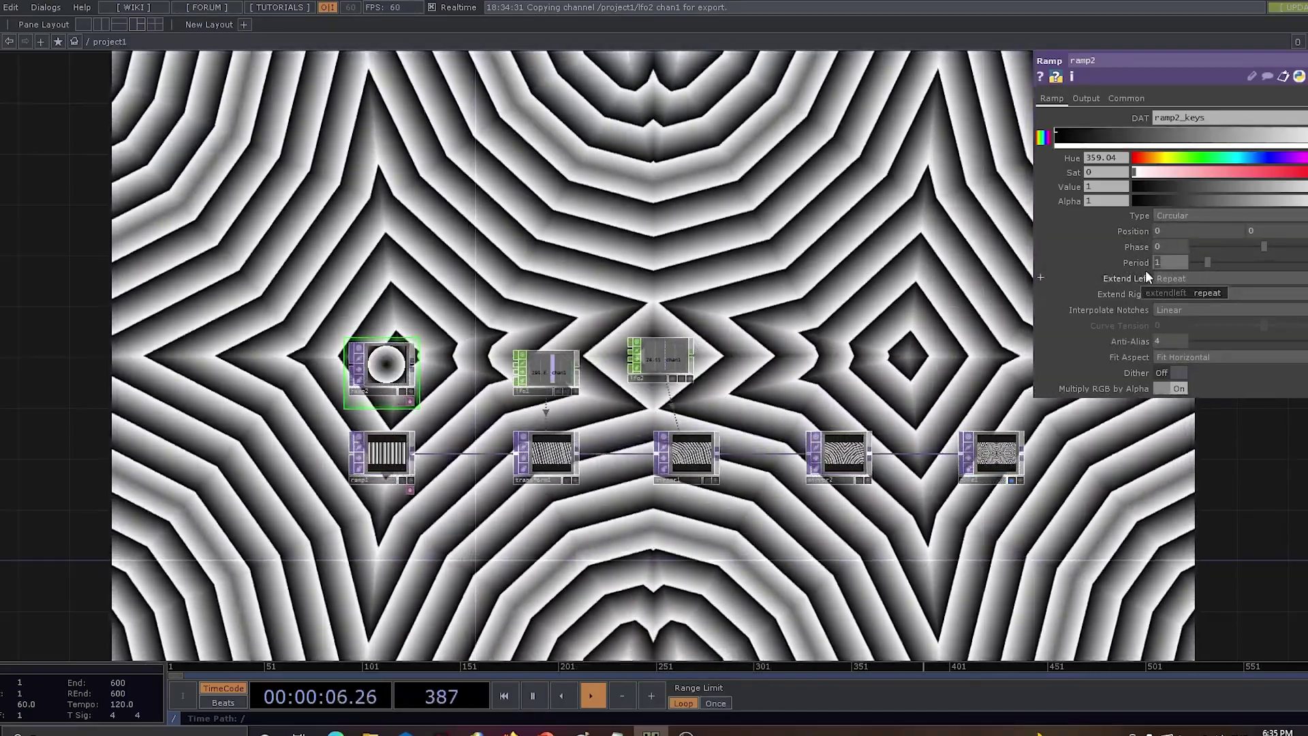
pyautogui.write('.13')
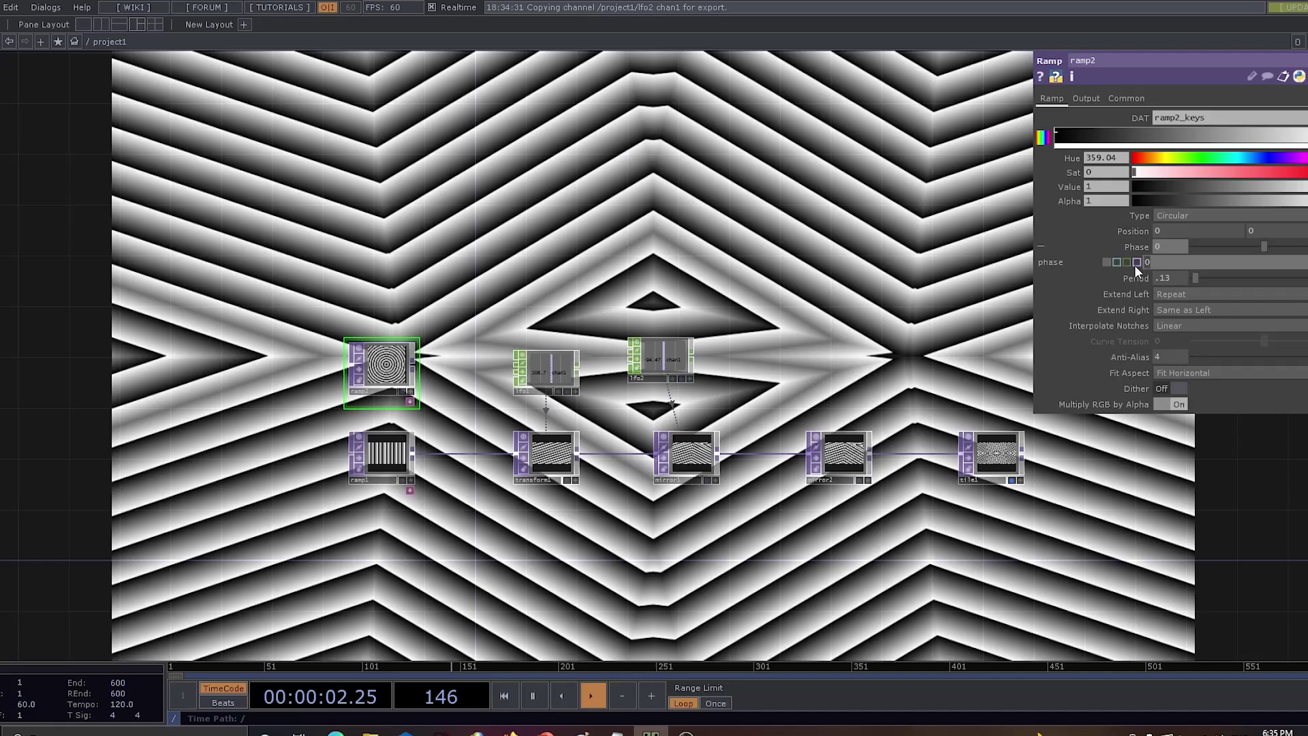
pyautogui.write('absTime.seco')
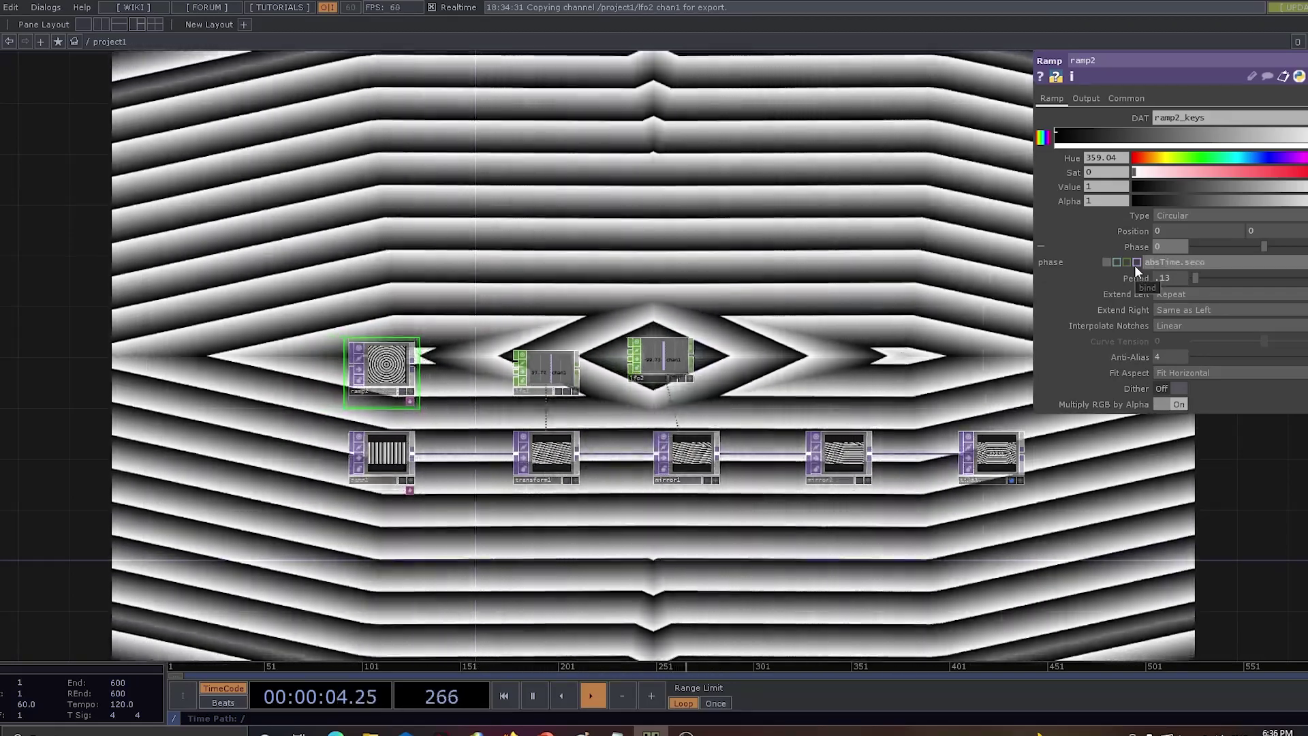
pyautogui.write('nds .5')
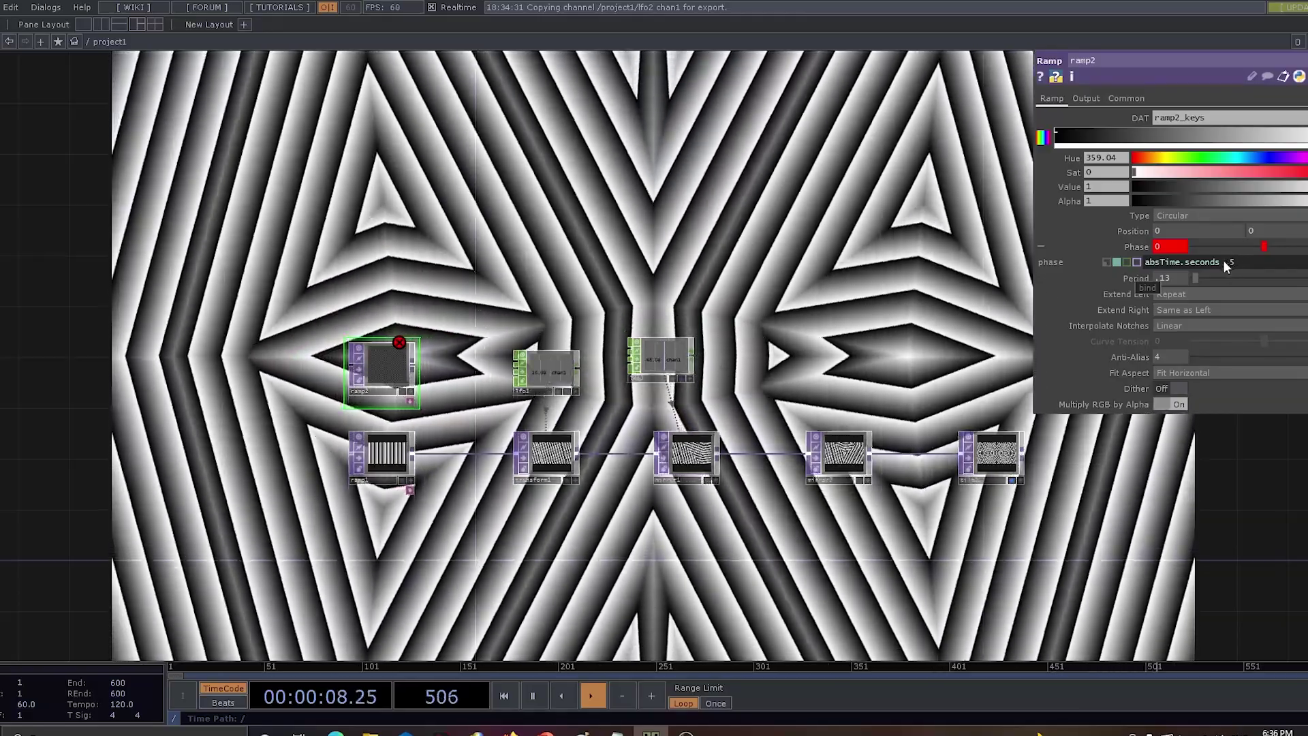
pyautogui.press('Left')
pyautogui.press('Left')
pyautogui.write('*')
pyautogui.press('Return')
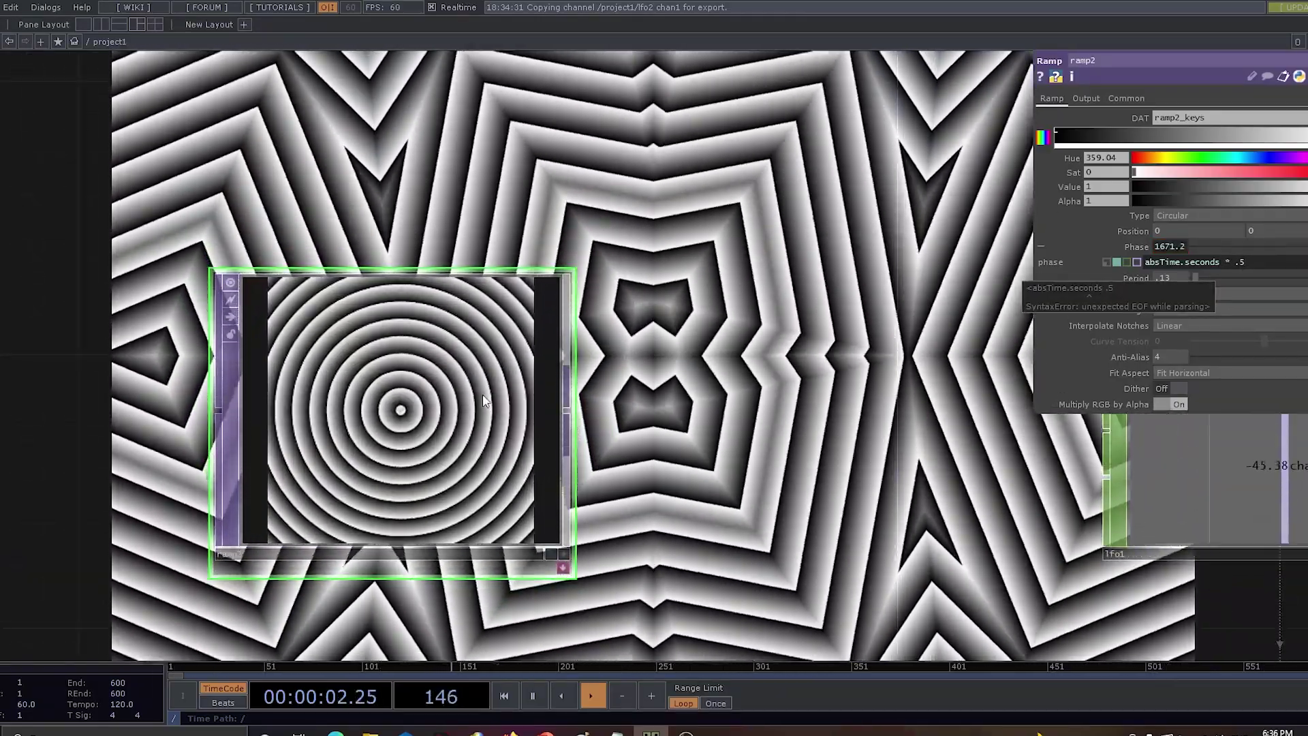
pyautogui.scroll(-5, 483, 401)
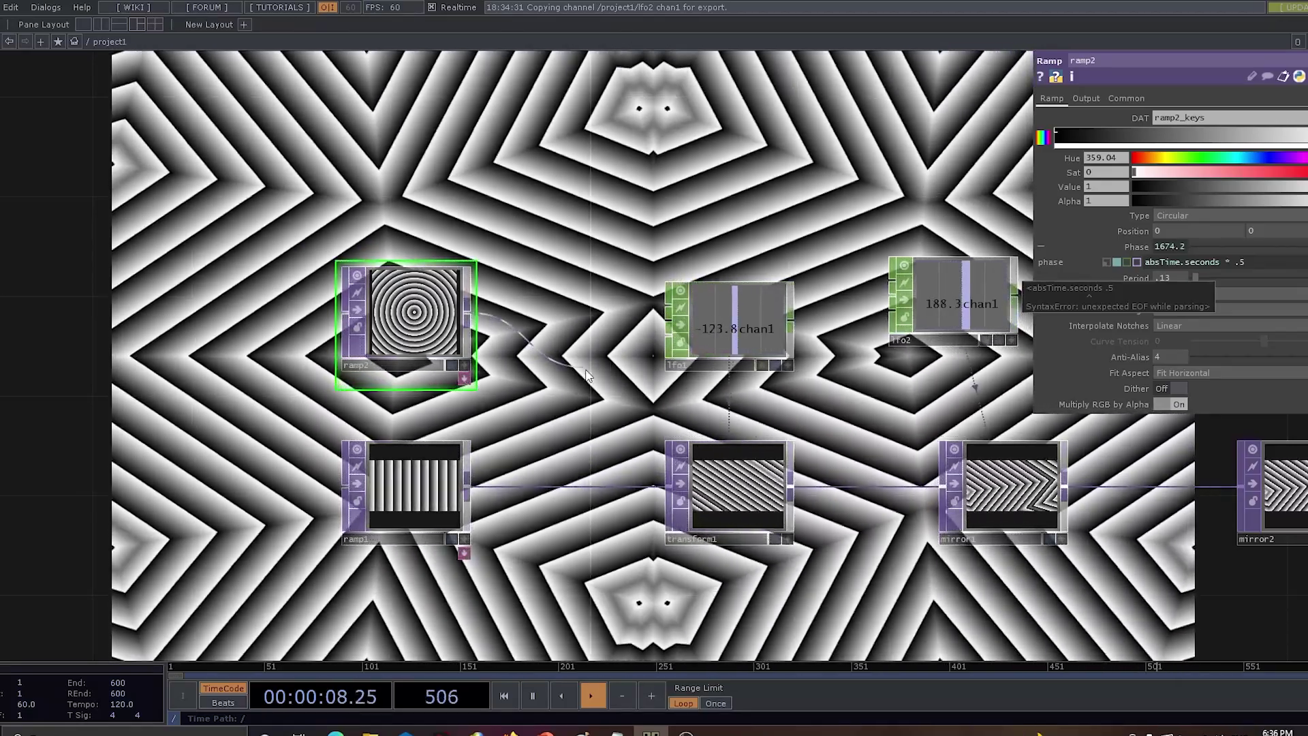
# Connect ramp2 into transform1, then select lfo2 to show its Sine, 0.03-frequency settings.
pyautogui.moveTo(640, 484); pyautogui.dragTo(649, 496)
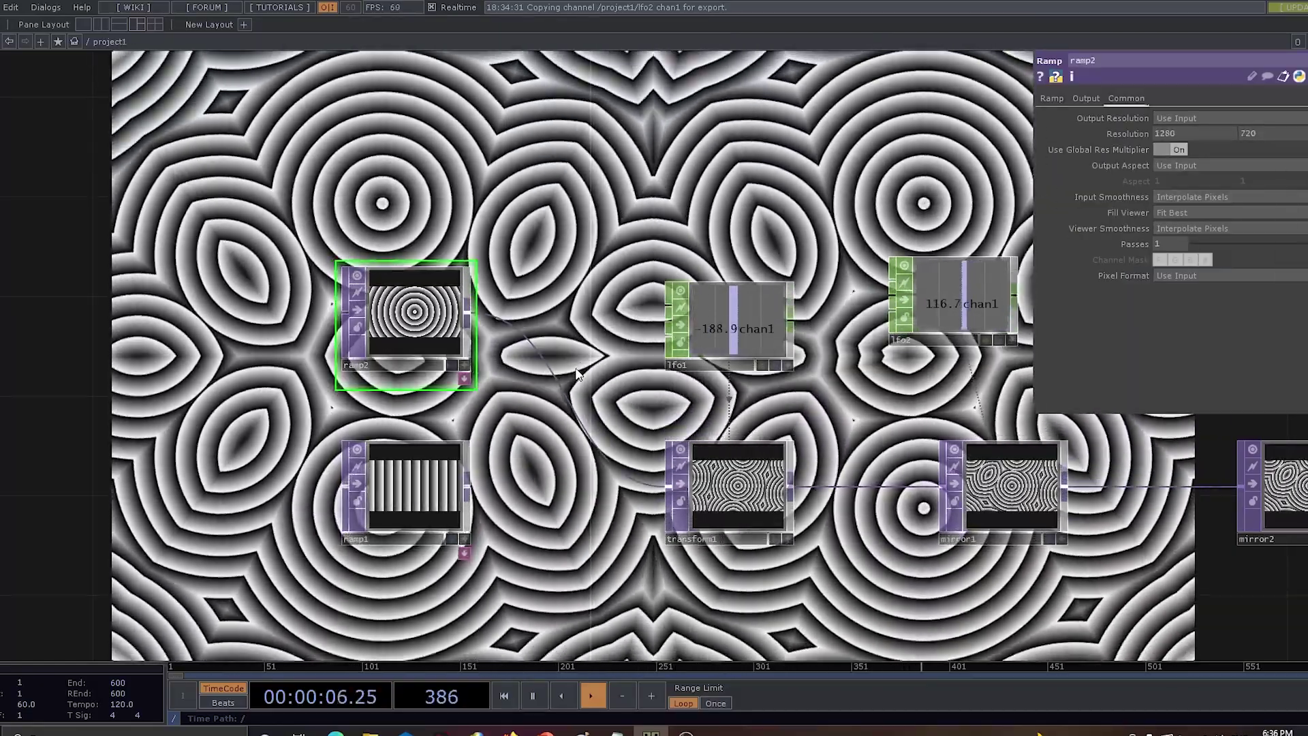
pyautogui.moveTo(596, 254); pyautogui.dragTo(584, 324)
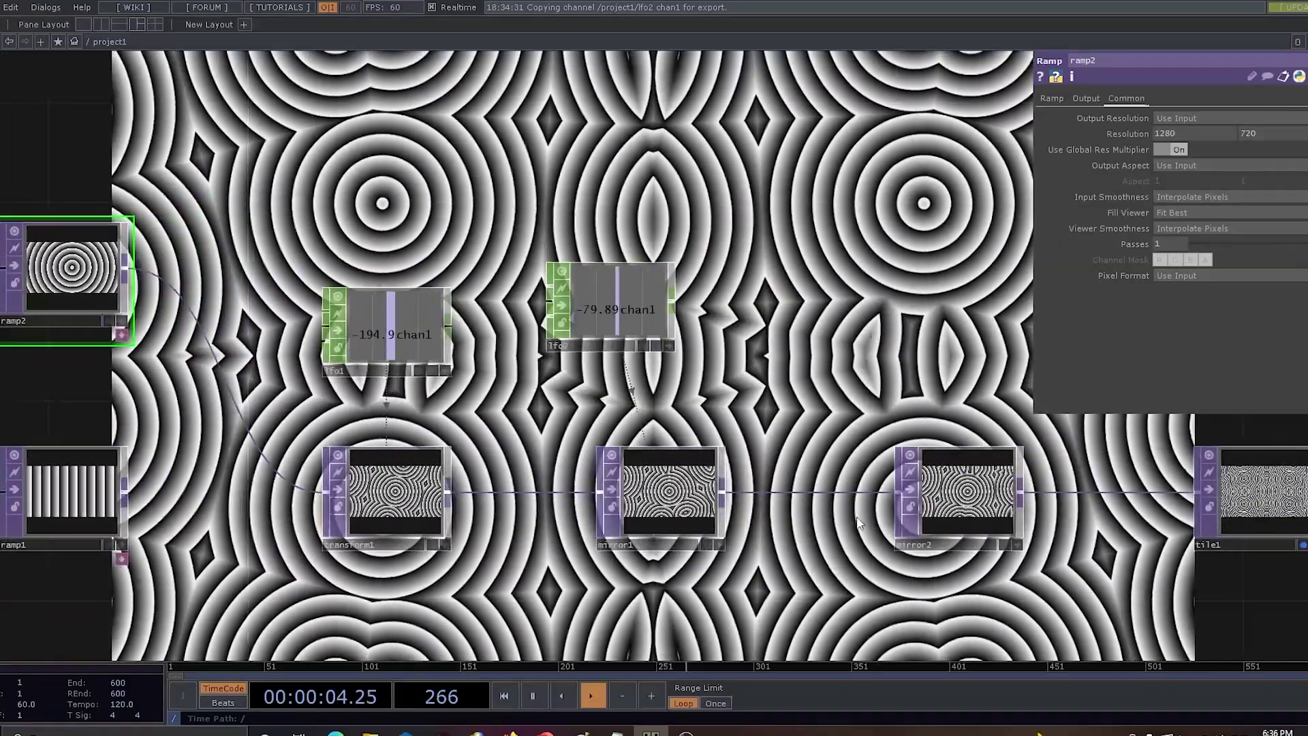
pyautogui.click(607, 300)
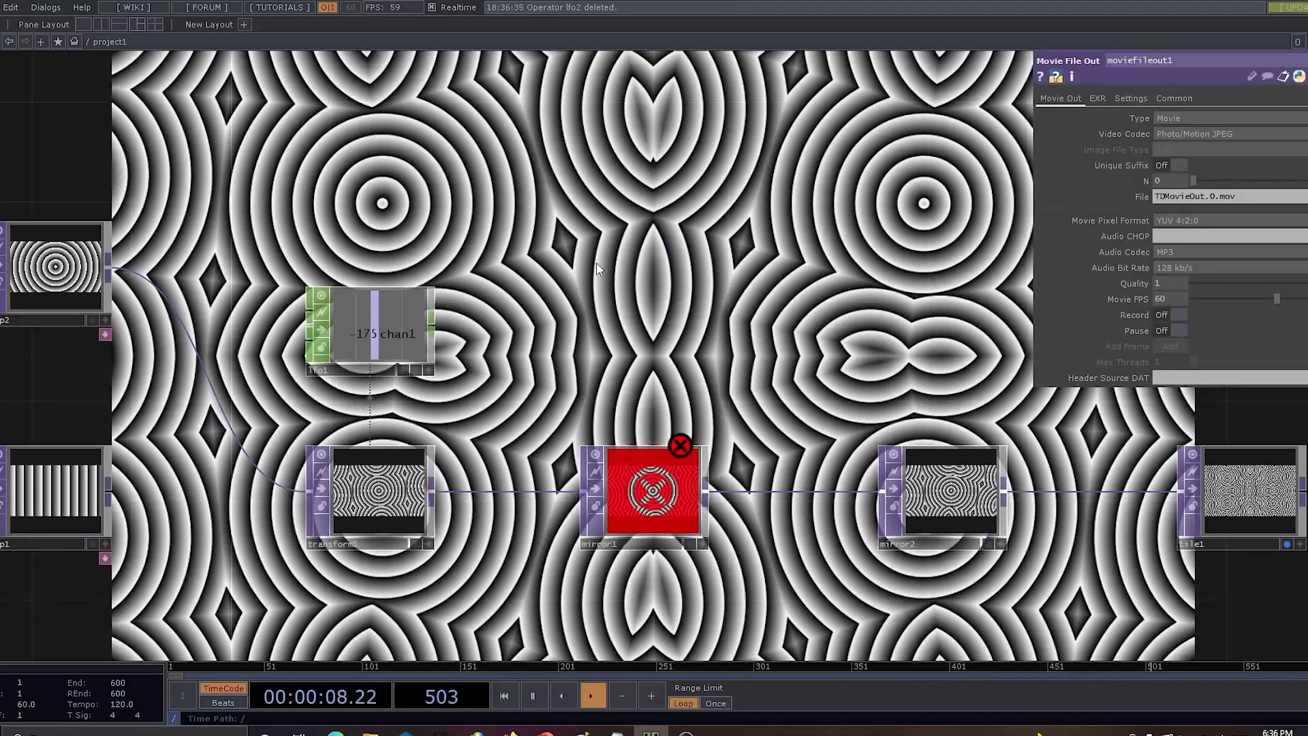
# Add a noise1 CHOP above mirror1 with Time Slice turned on.
pyautogui.press('Tab')
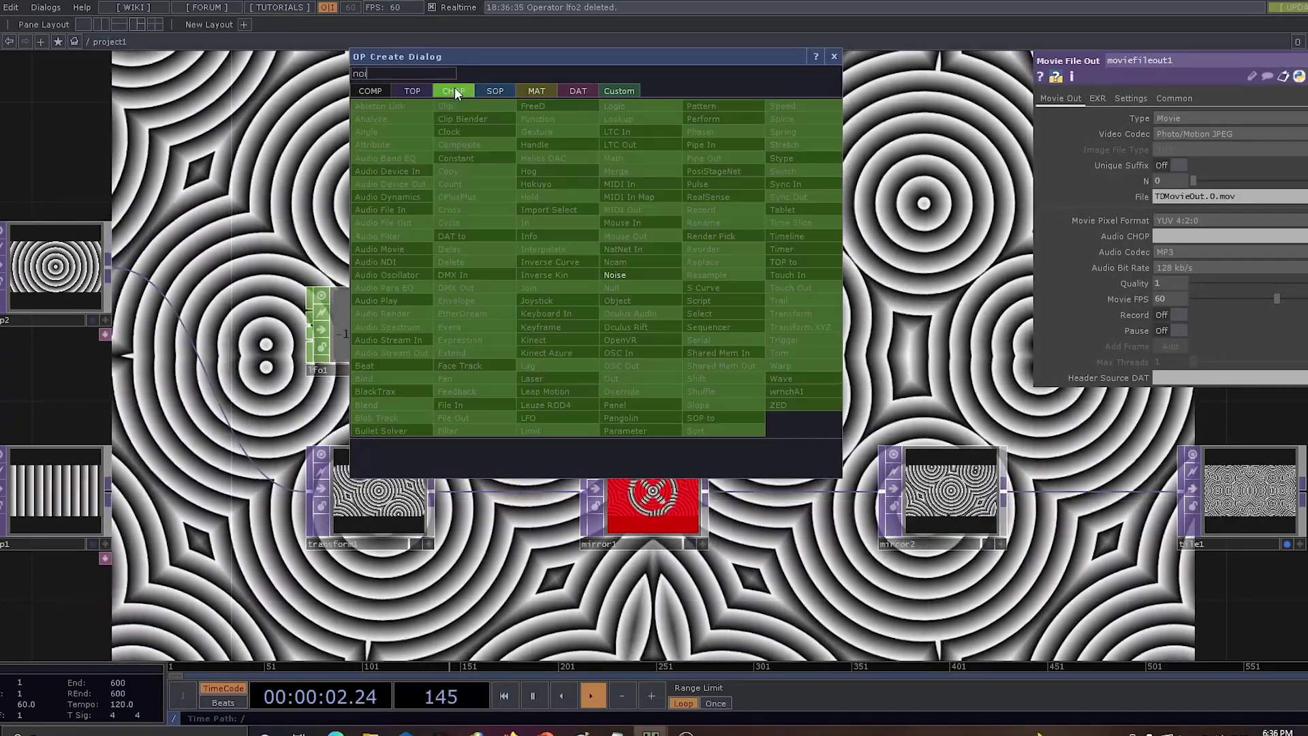
pyautogui.click(615, 275)
pyautogui.click(668, 279)
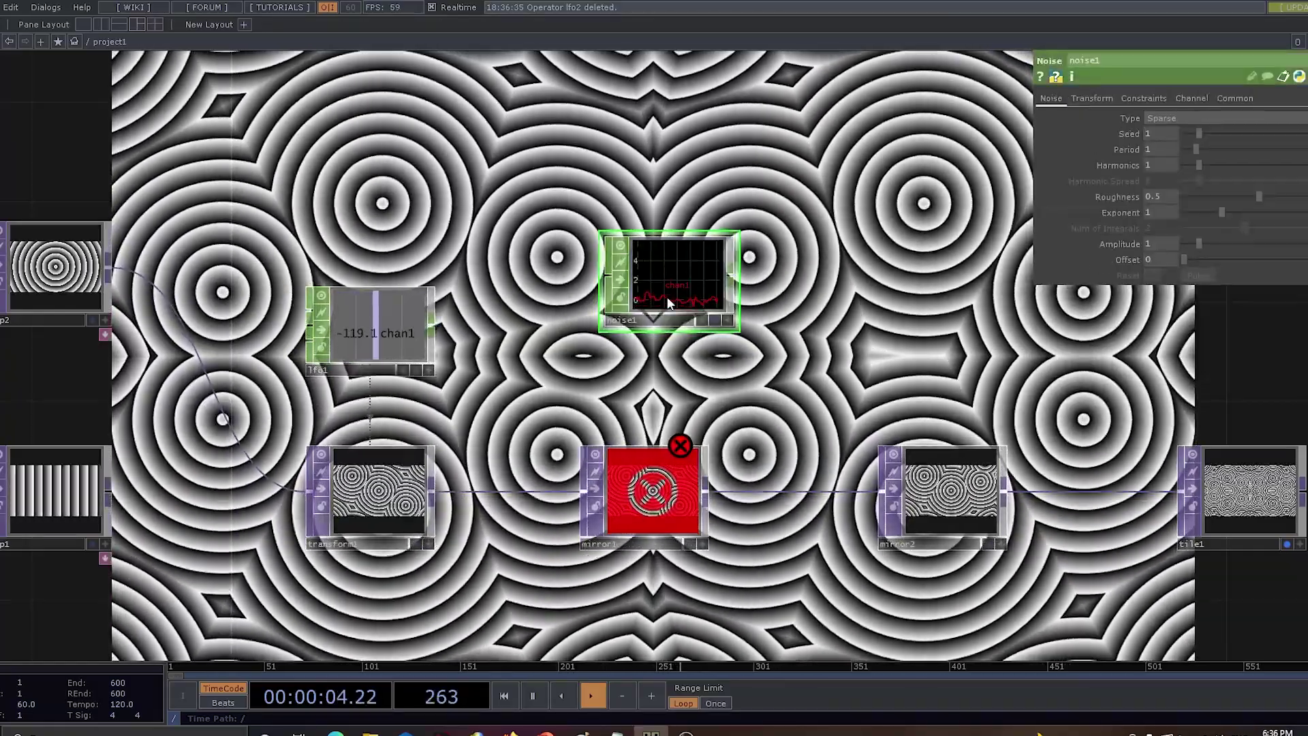
pyautogui.click(1191, 98)
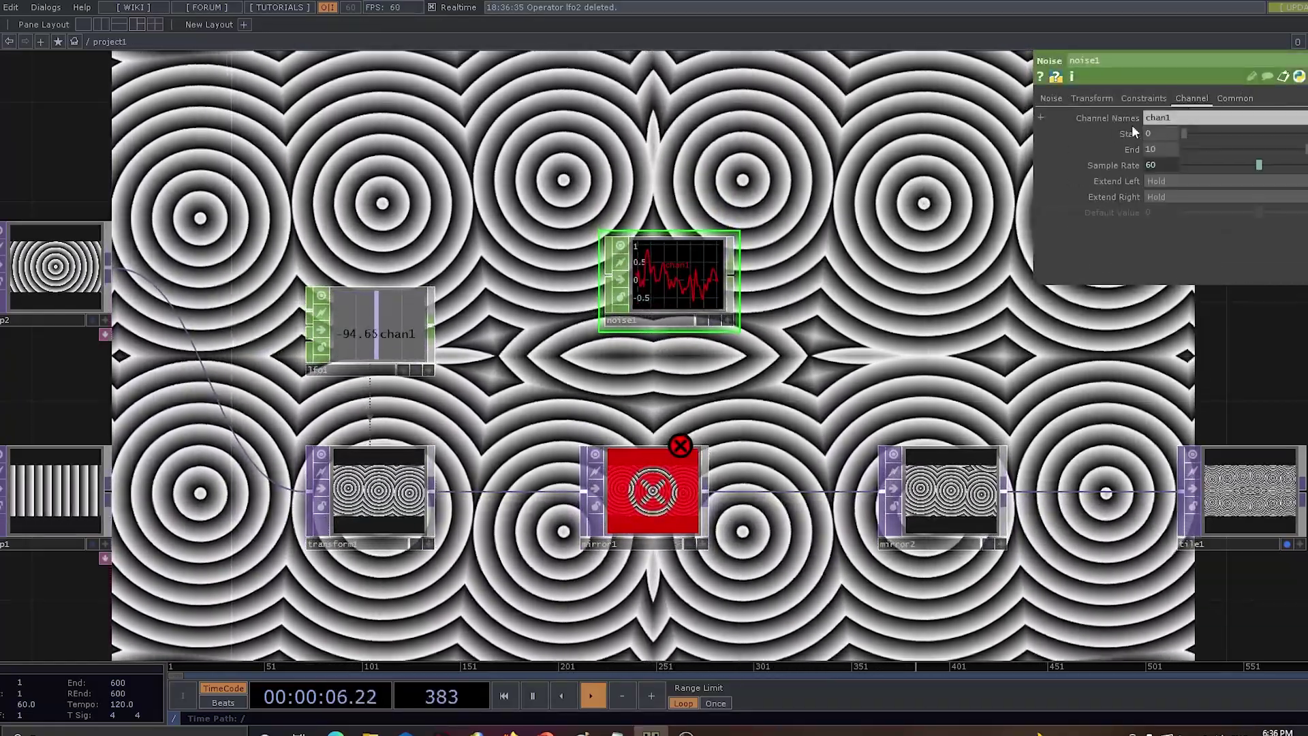
pyautogui.click(1233, 100)
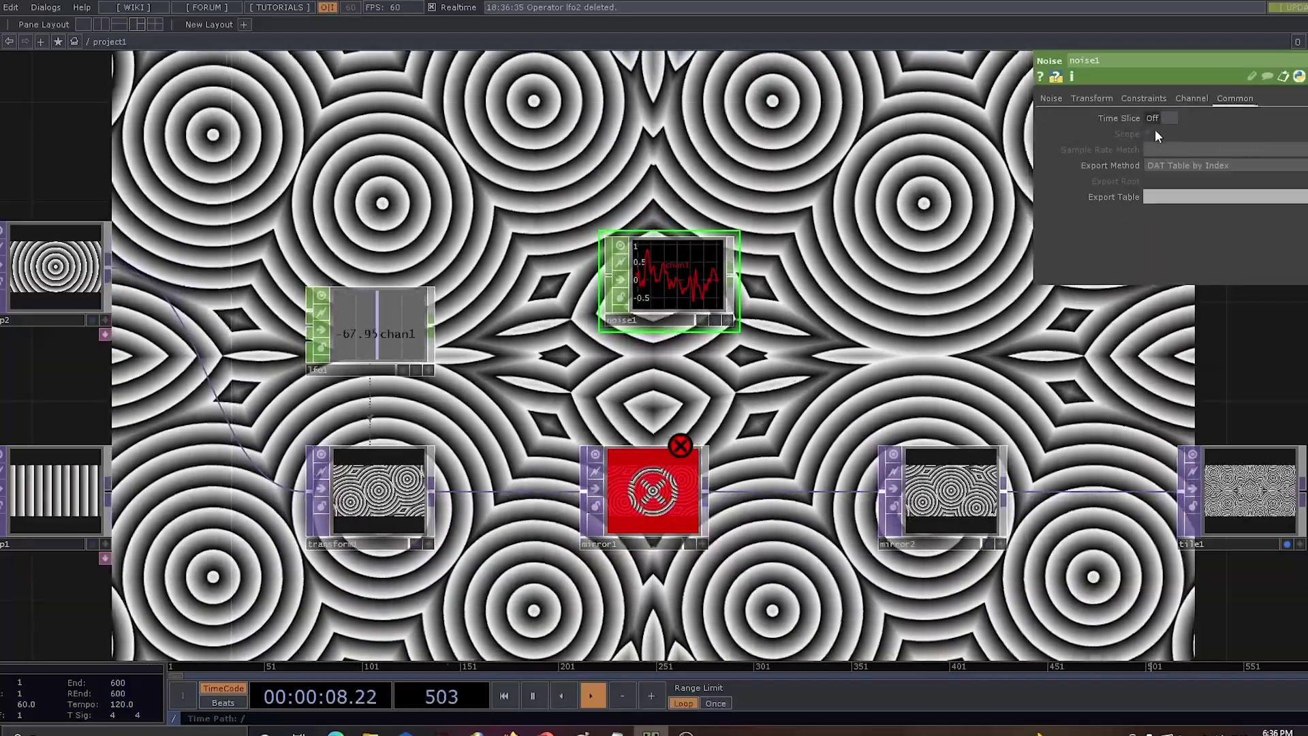
pyautogui.click(1153, 118)
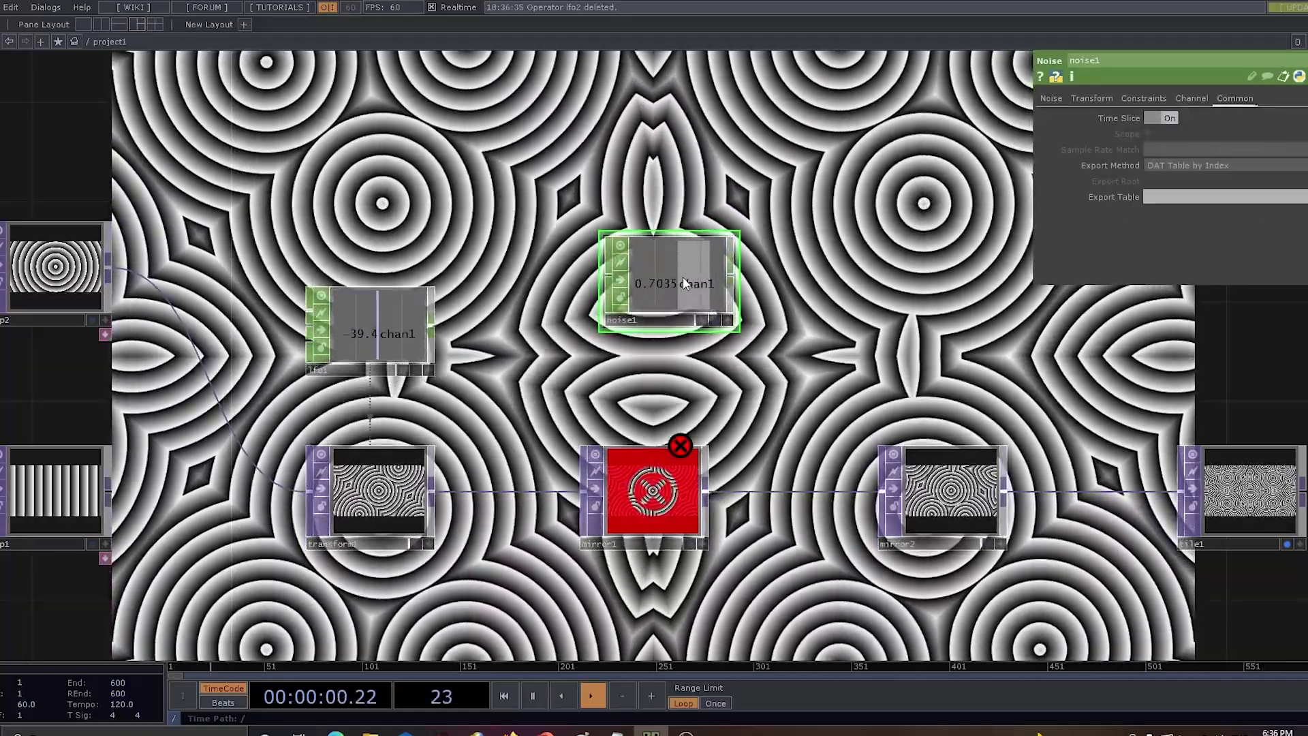
# Add math1 after noise1, remapping From Range -1…1 to To Range 45…60.
pyautogui.press('Tab')
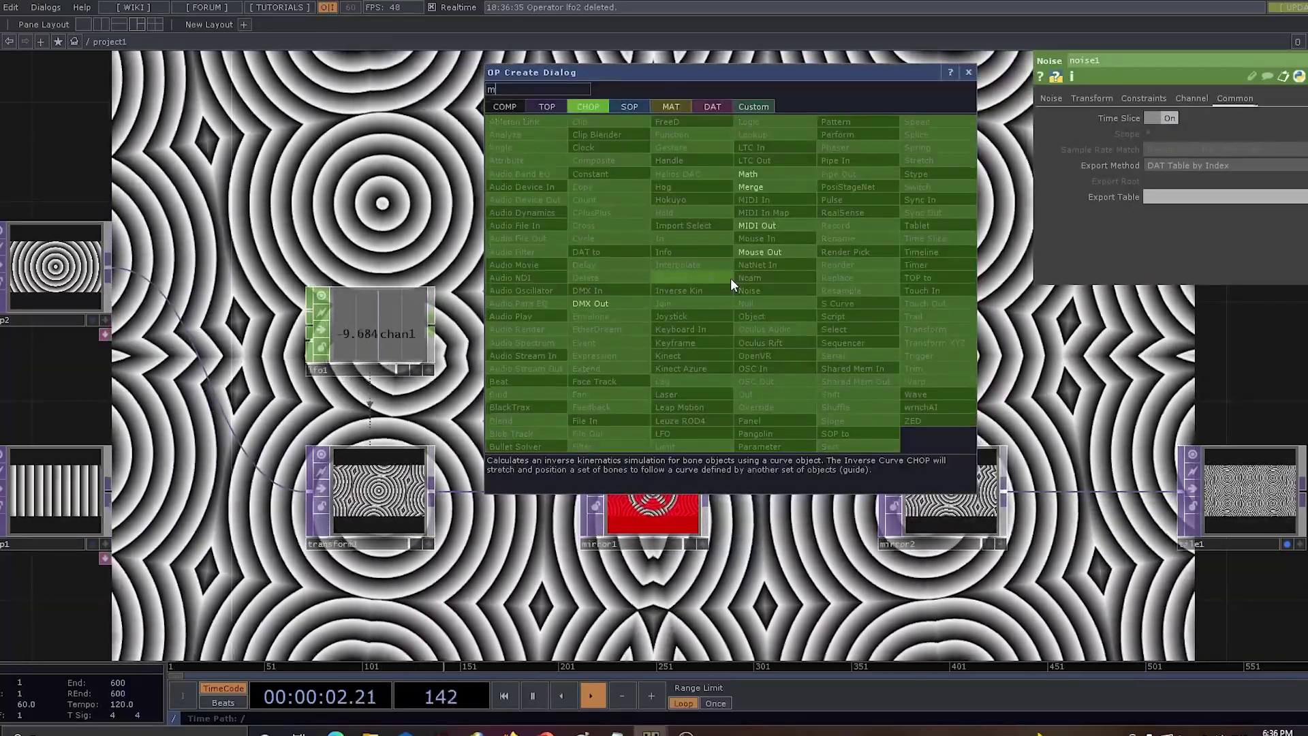
pyautogui.write('m')
pyautogui.click(763, 174)
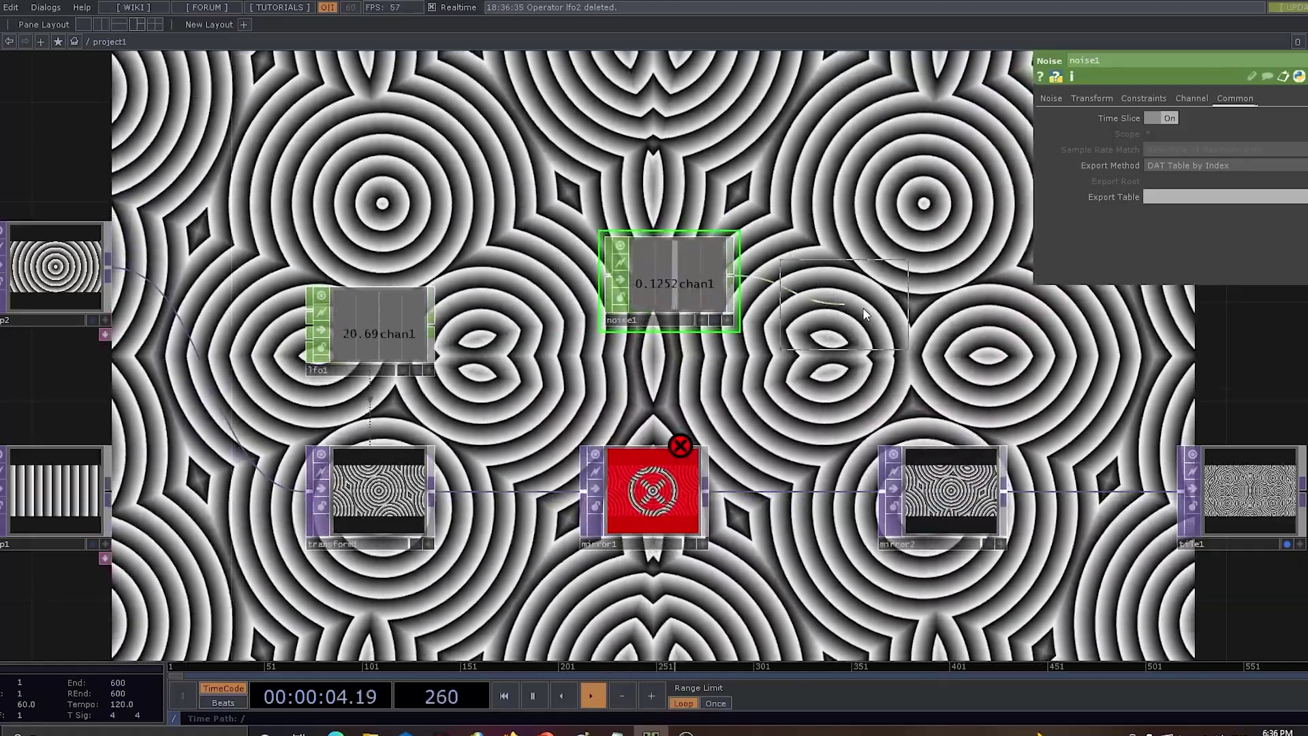
pyautogui.click(880, 281)
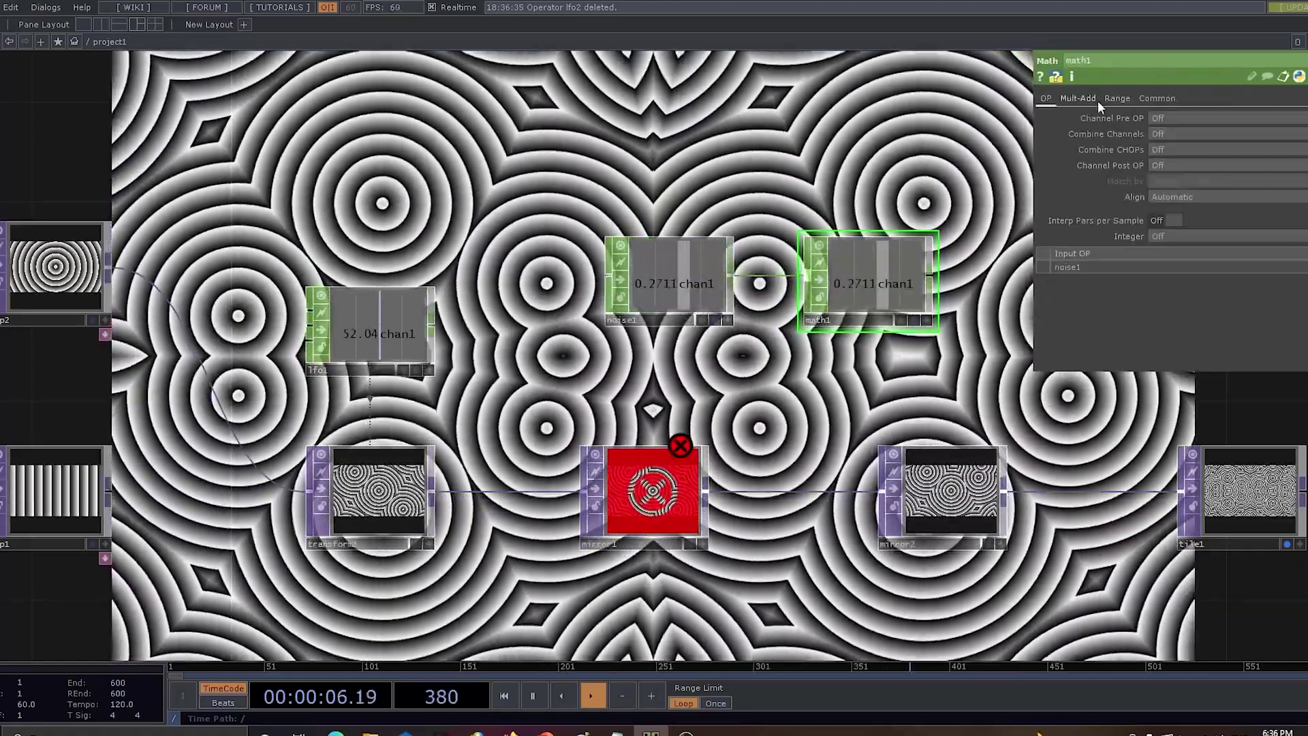
pyautogui.click(1118, 98)
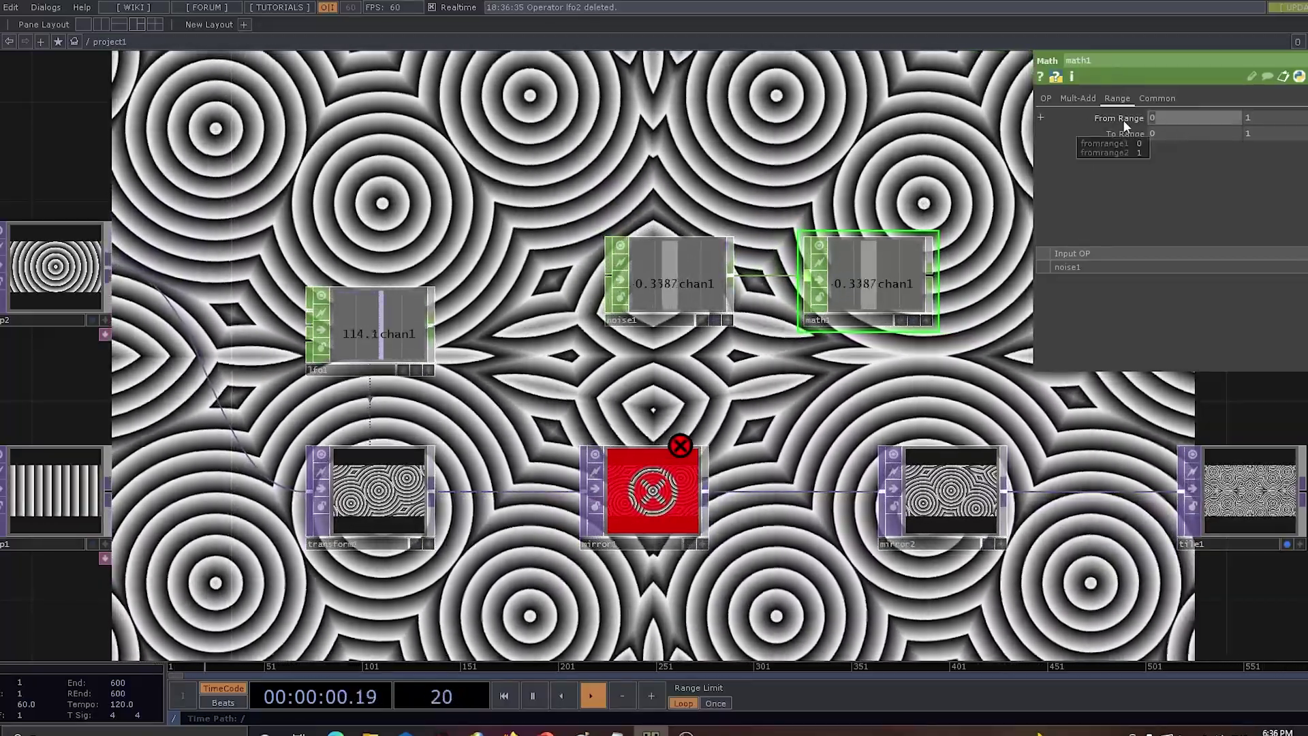
pyautogui.click(1186, 118)
pyautogui.write('-1')
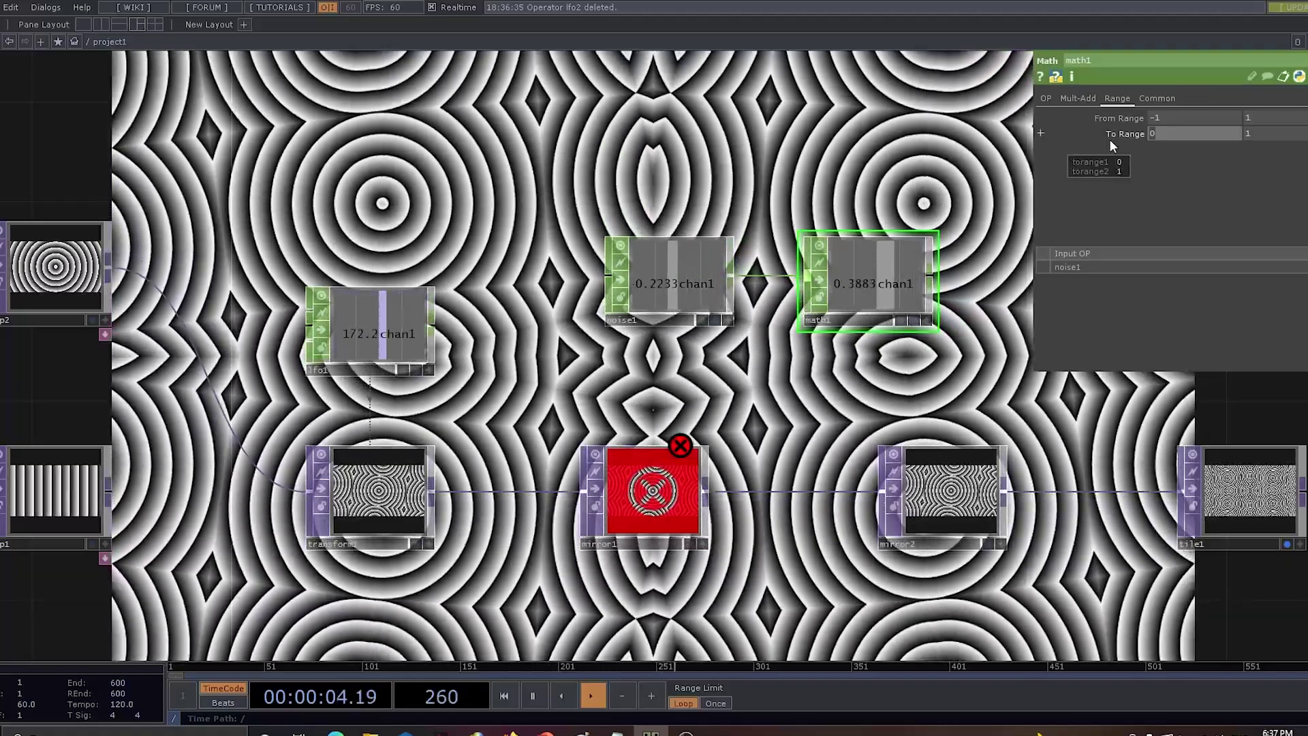
pyautogui.write('45')
pyautogui.press('Tab')
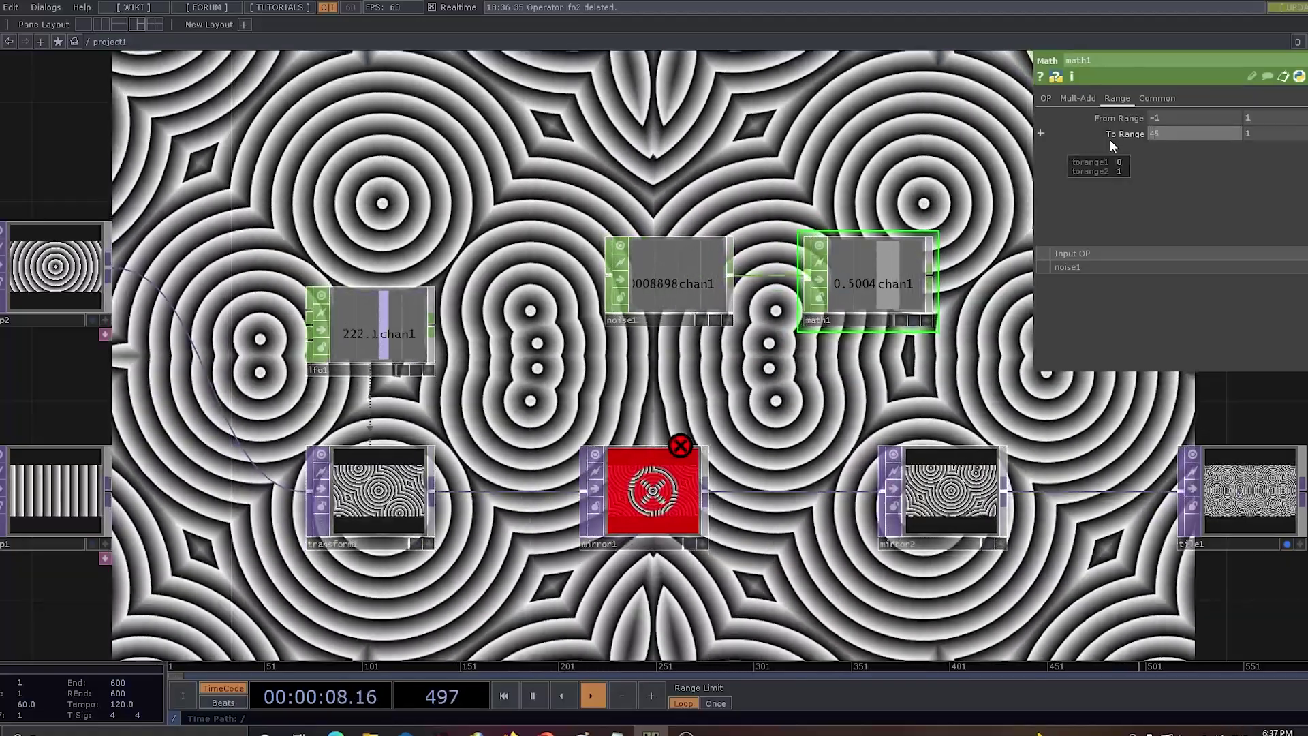
pyautogui.write('60')
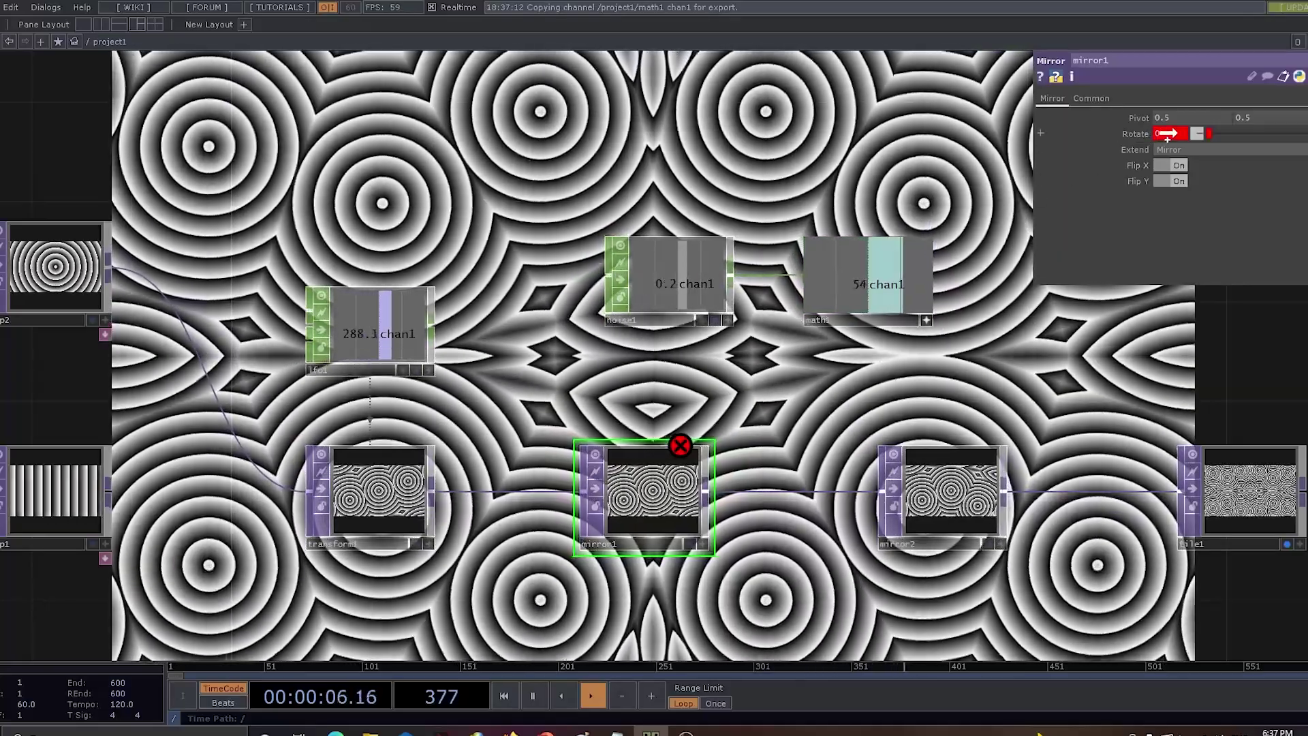
# Export math1's channel to mirror1's Rotate and set noise1's Period to 8.01.
pyautogui.moveTo(1168, 136); pyautogui.dragTo(1177, 128)
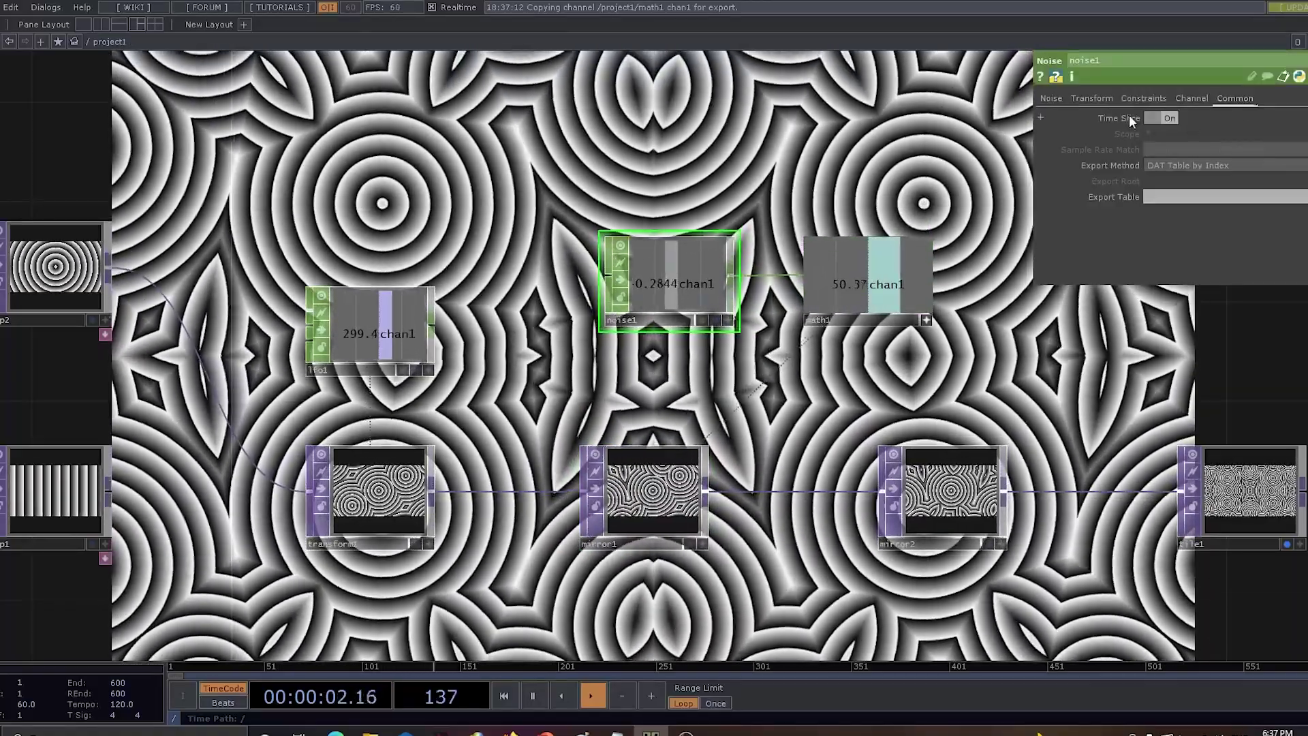
pyautogui.click(1050, 98)
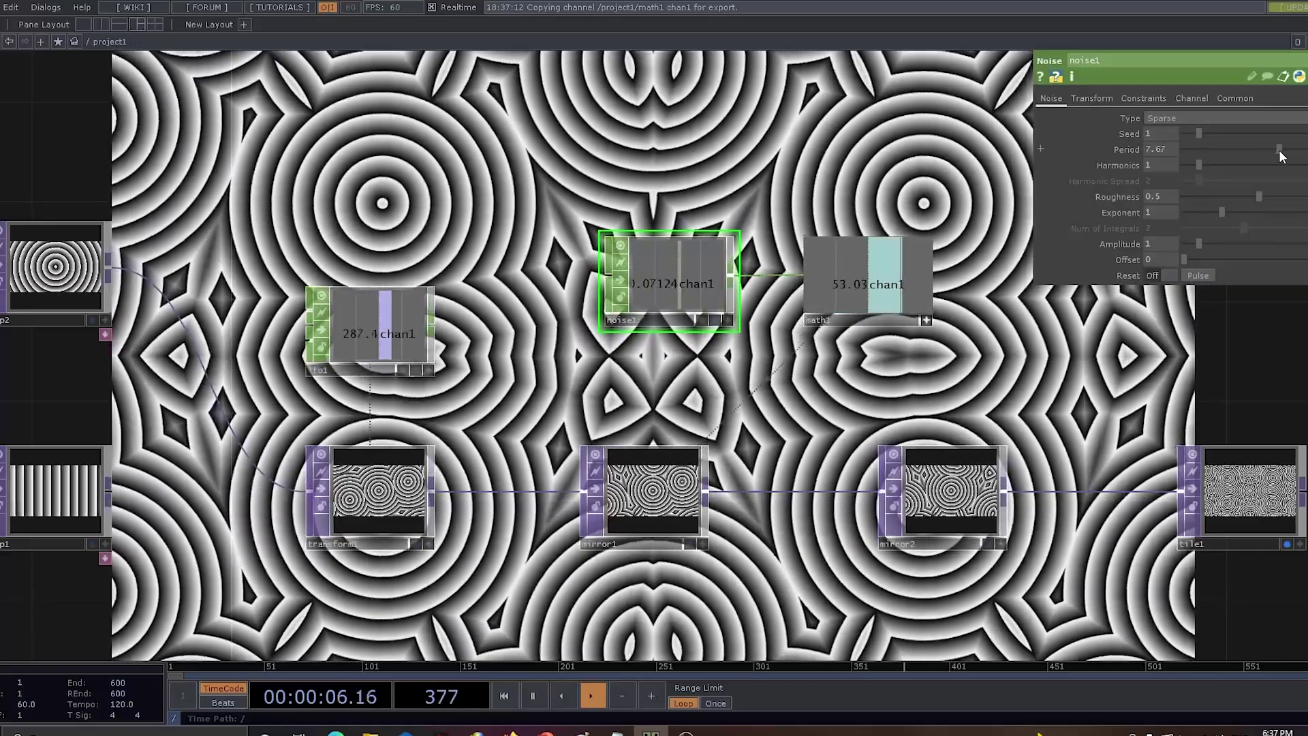
pyautogui.moveTo(1281, 156); pyautogui.dragTo(1285, 157)
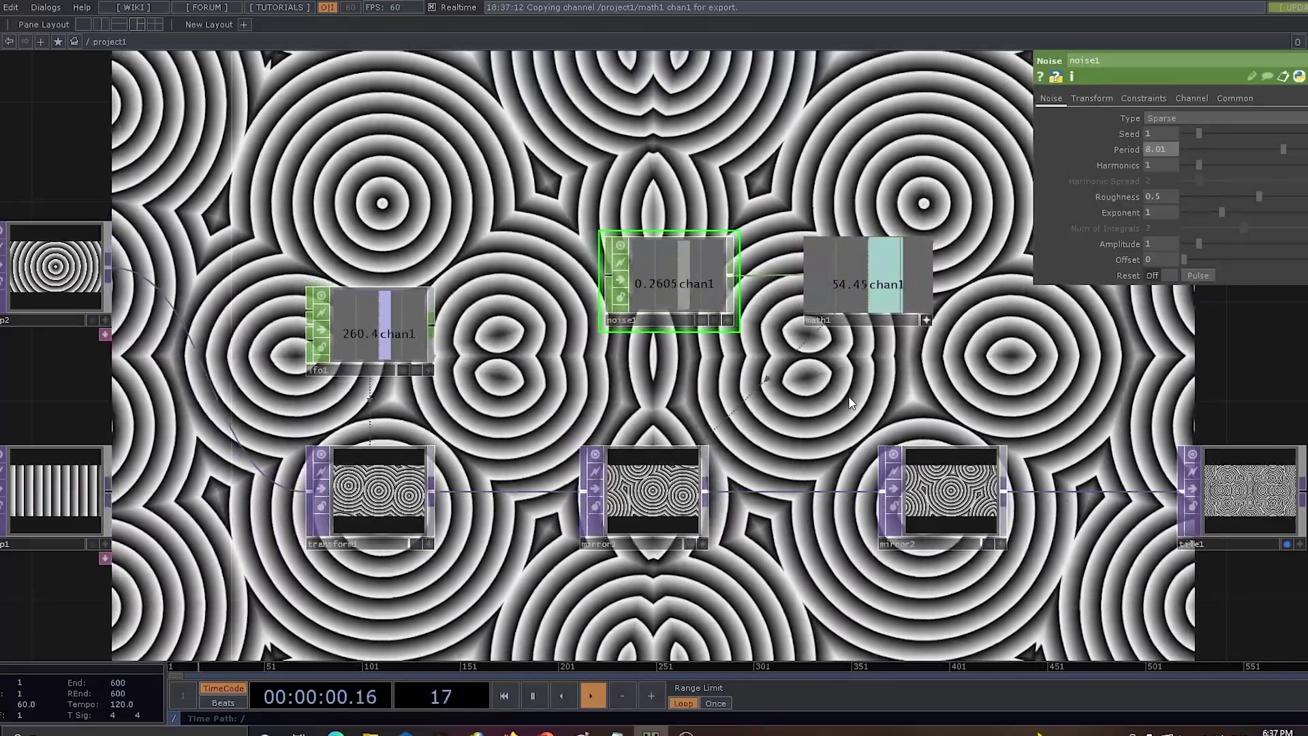
pyautogui.moveTo(790, 385); pyautogui.dragTo(780, 383)
pyautogui.scroll(-5, 780, 383)
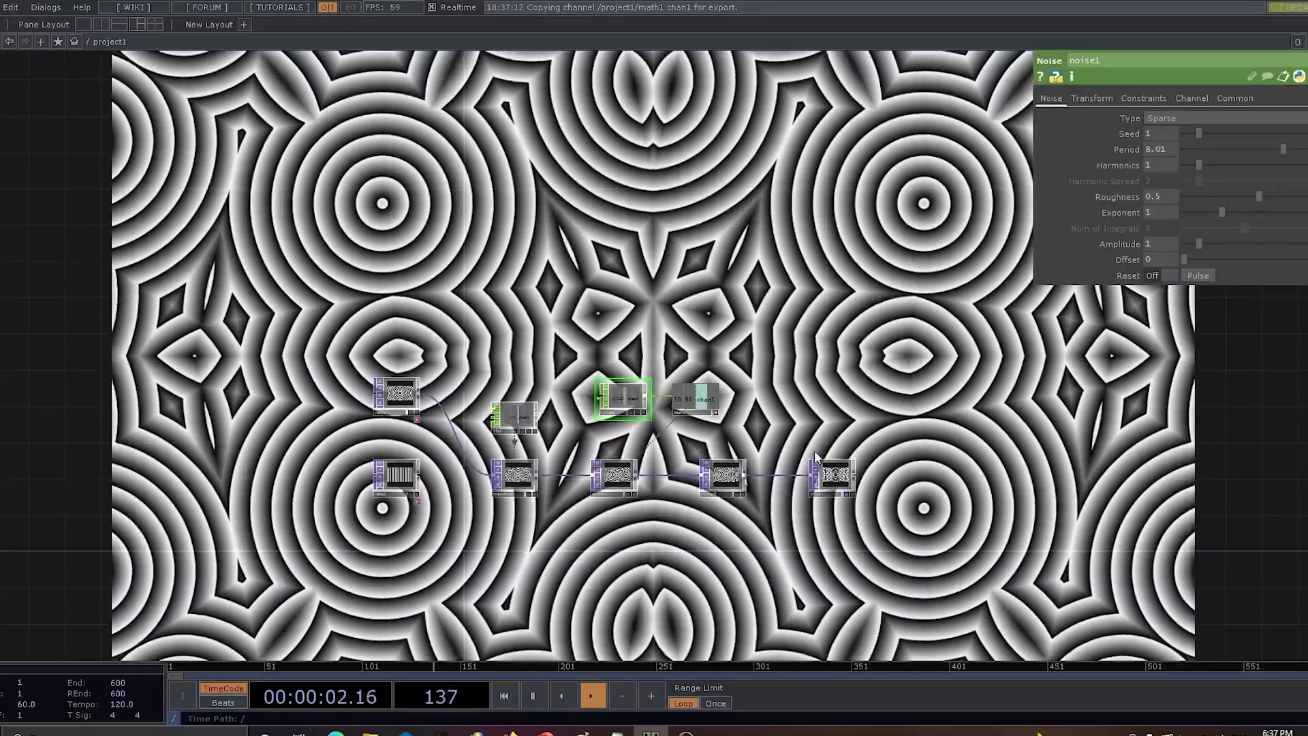
# Turn on Flip X and Flip Y for mirror2 and set its Rotate to 33.
pyautogui.scroll(2, 653, 471)
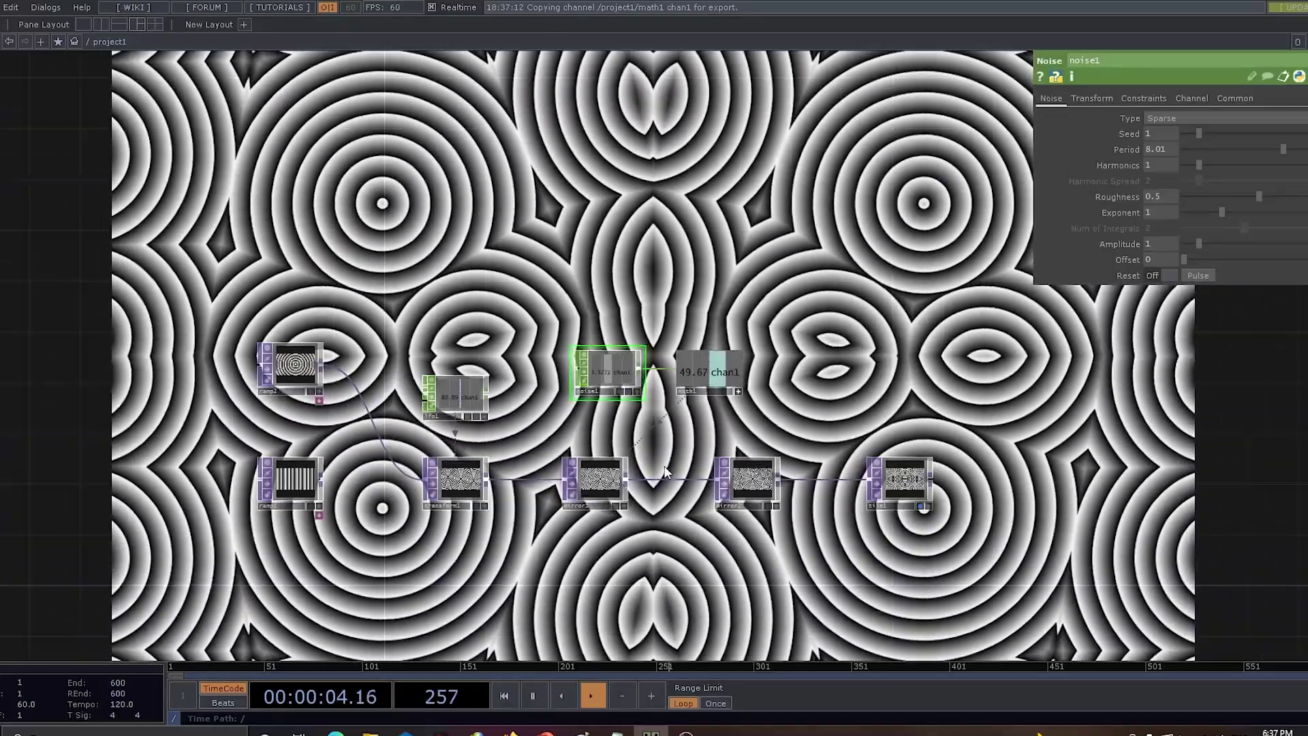
pyautogui.click(746, 473)
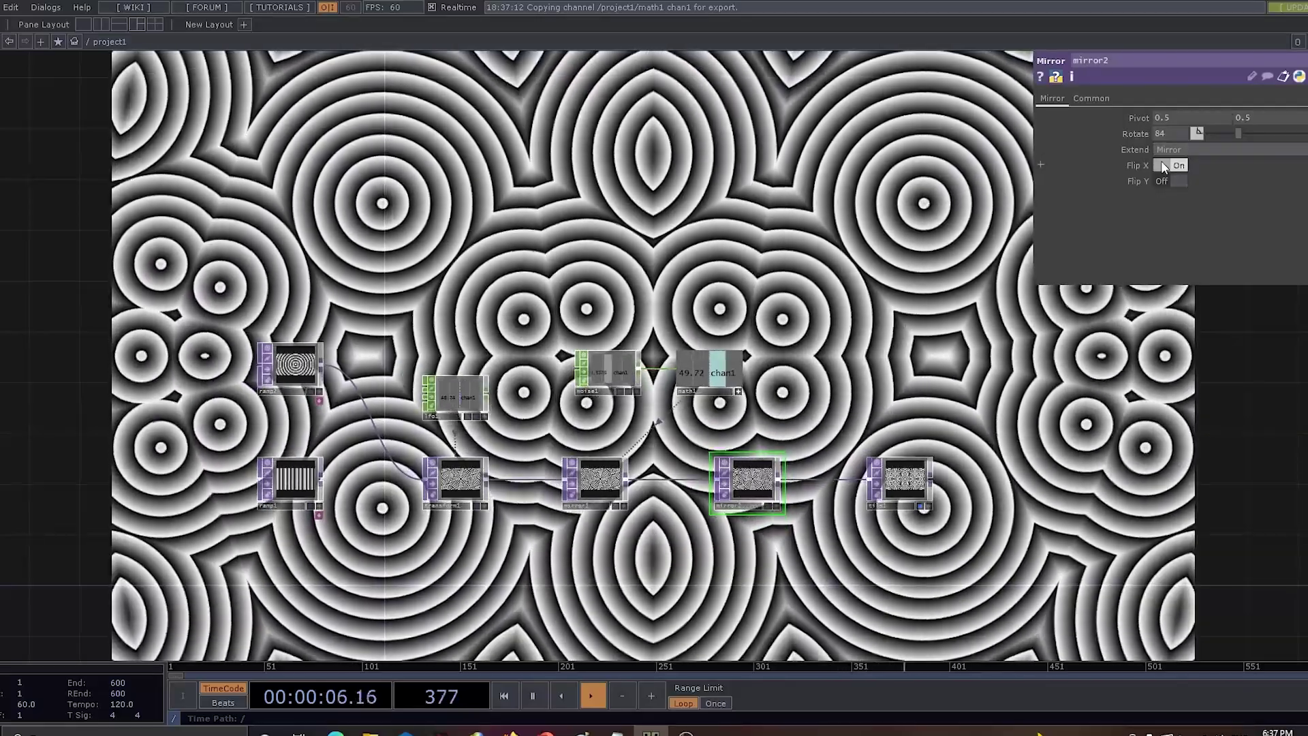
pyautogui.click(1163, 166)
pyautogui.click(1165, 181)
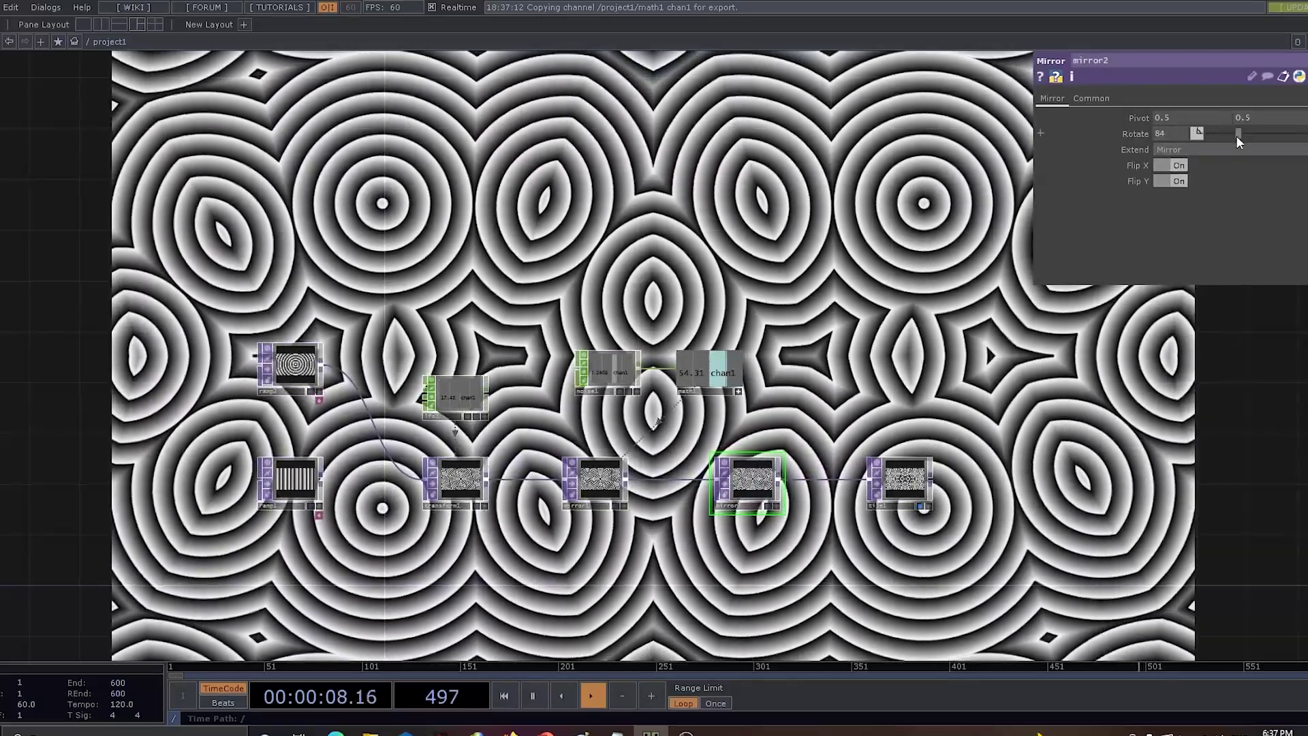
pyautogui.moveTo(1238, 133); pyautogui.dragTo(1222, 139)
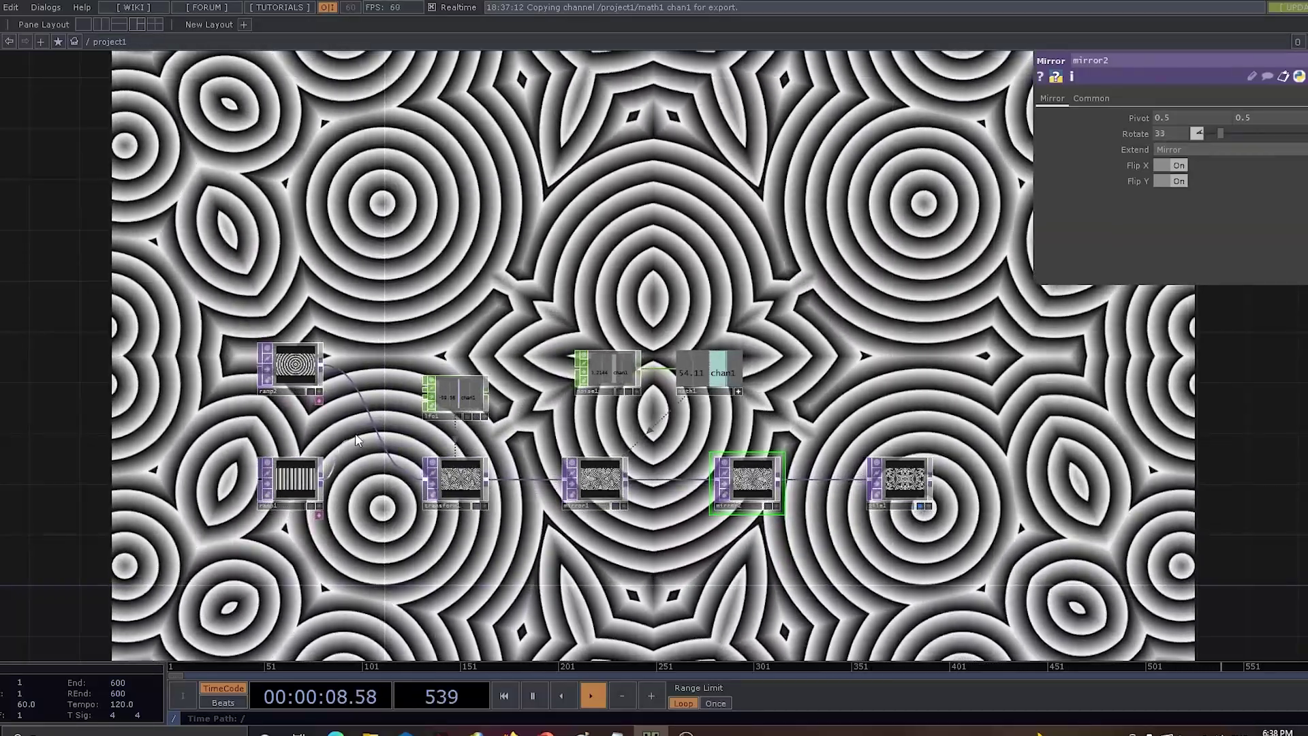
# Try ramp1 into transform1, restore ramp2, and turn off mirror1's Flip X.
pyautogui.moveTo(322, 480); pyautogui.dragTo(426, 481)
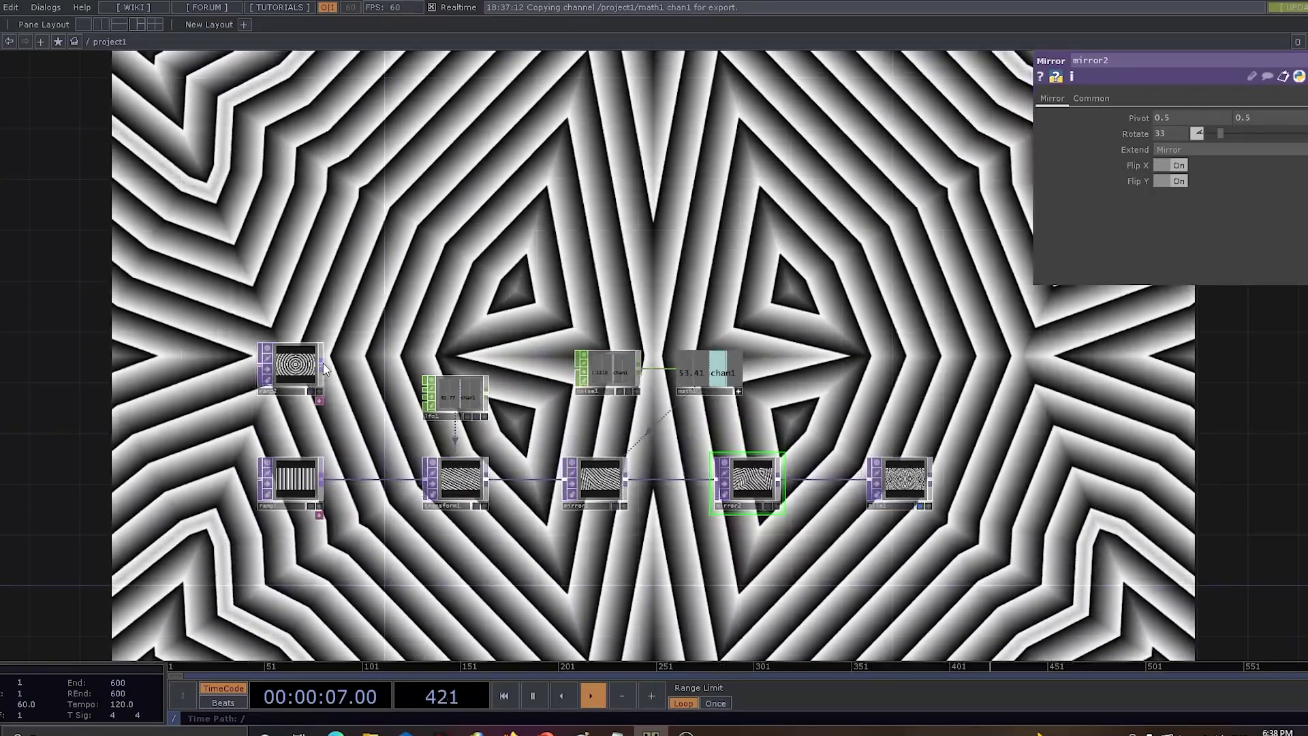
pyautogui.moveTo(323, 362); pyautogui.dragTo(413, 476)
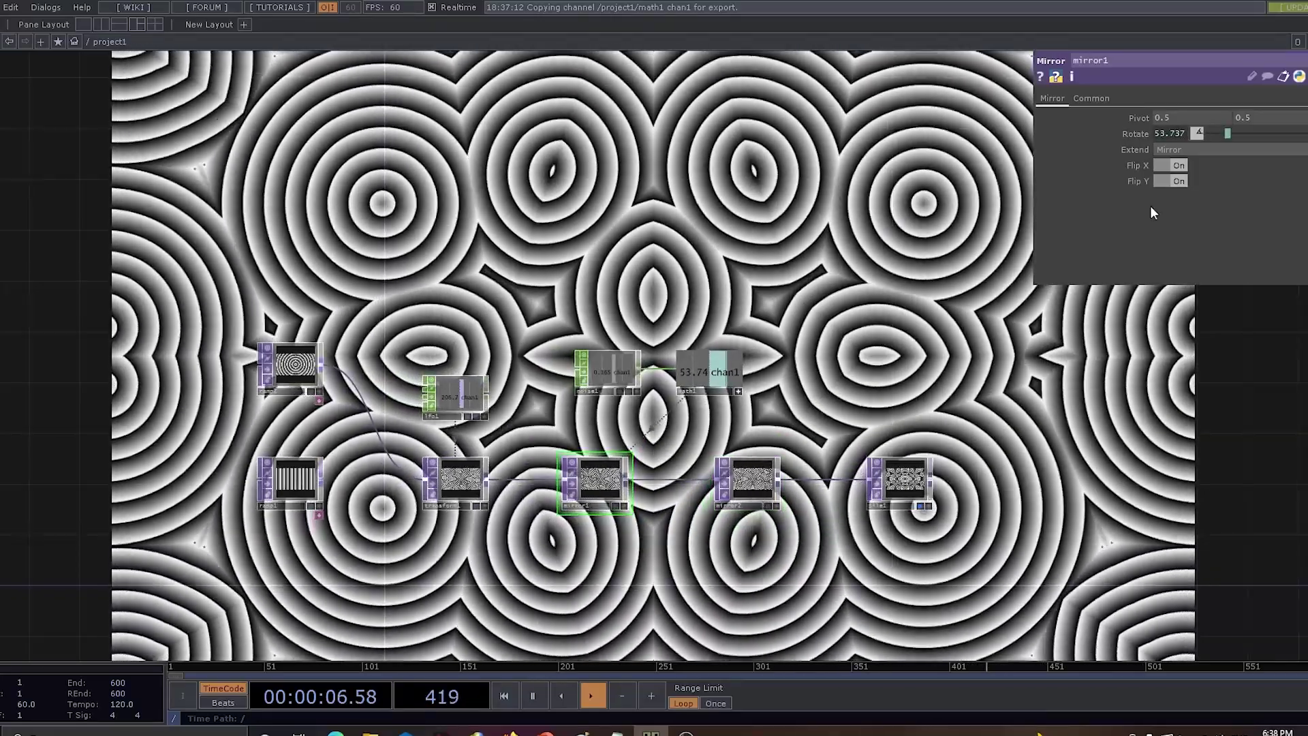
pyautogui.click(1163, 166)
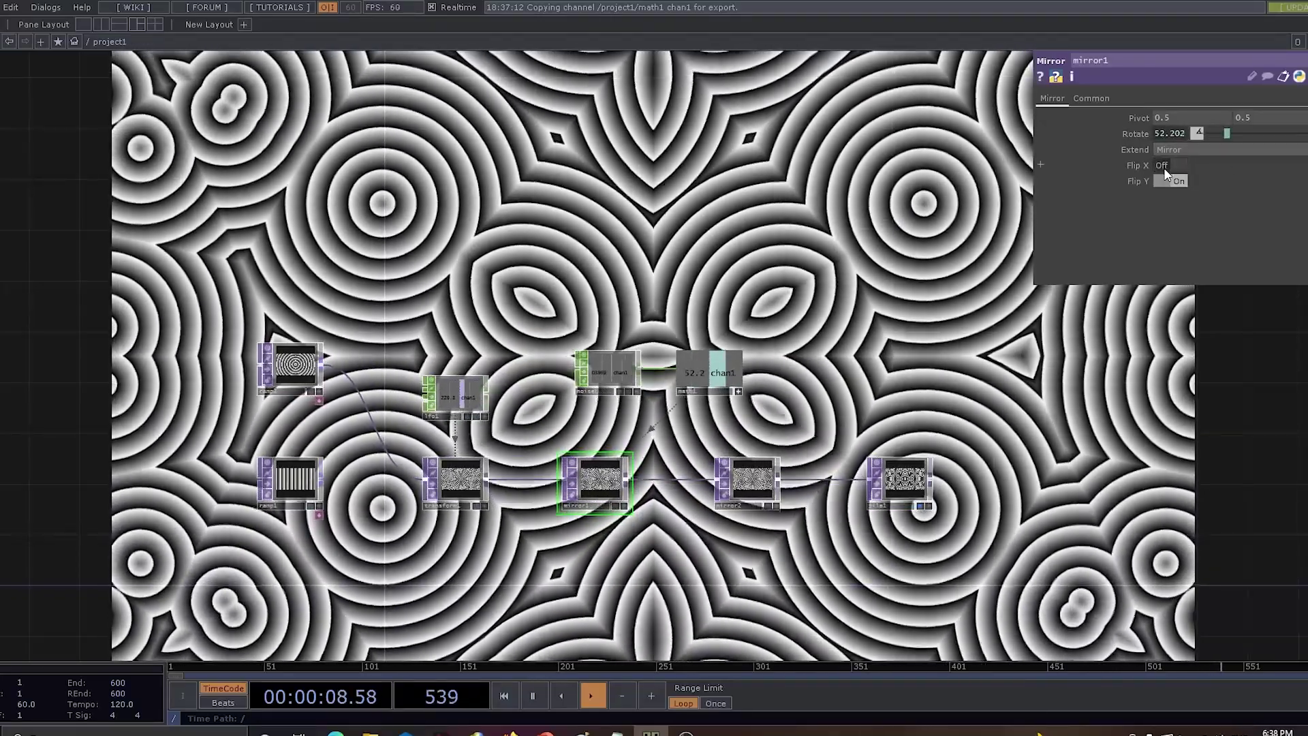